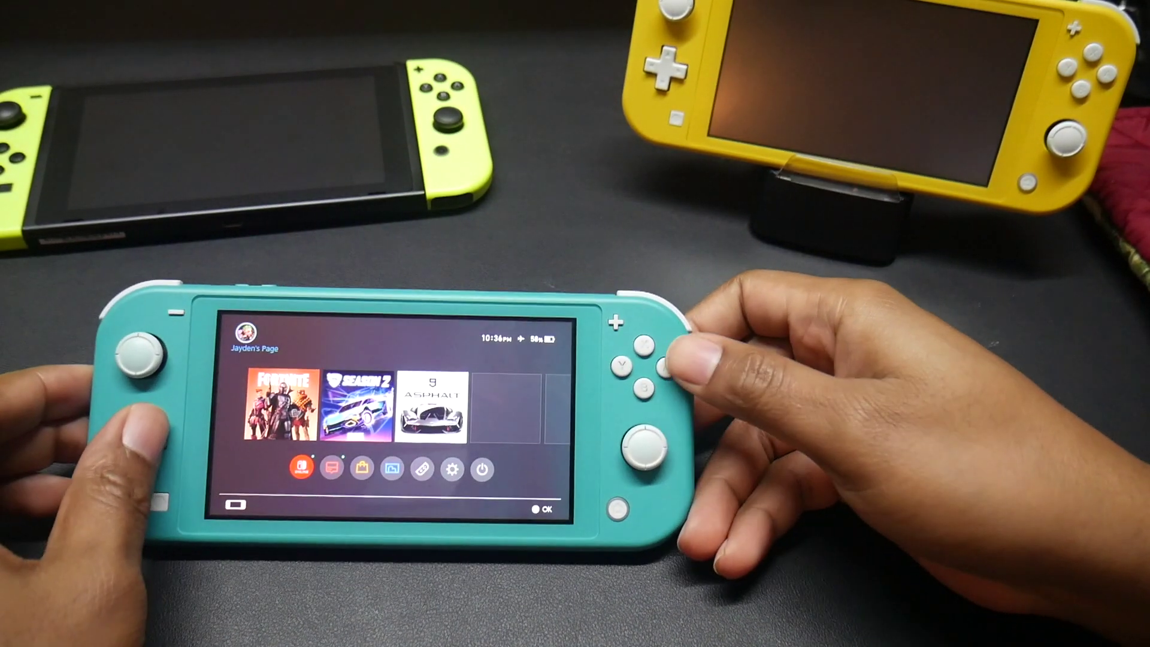
Check the system version in the console's System settings, then return to the home menu
{"action": "key", "text": "Right"}
{"action": "key", "text": "Right"}
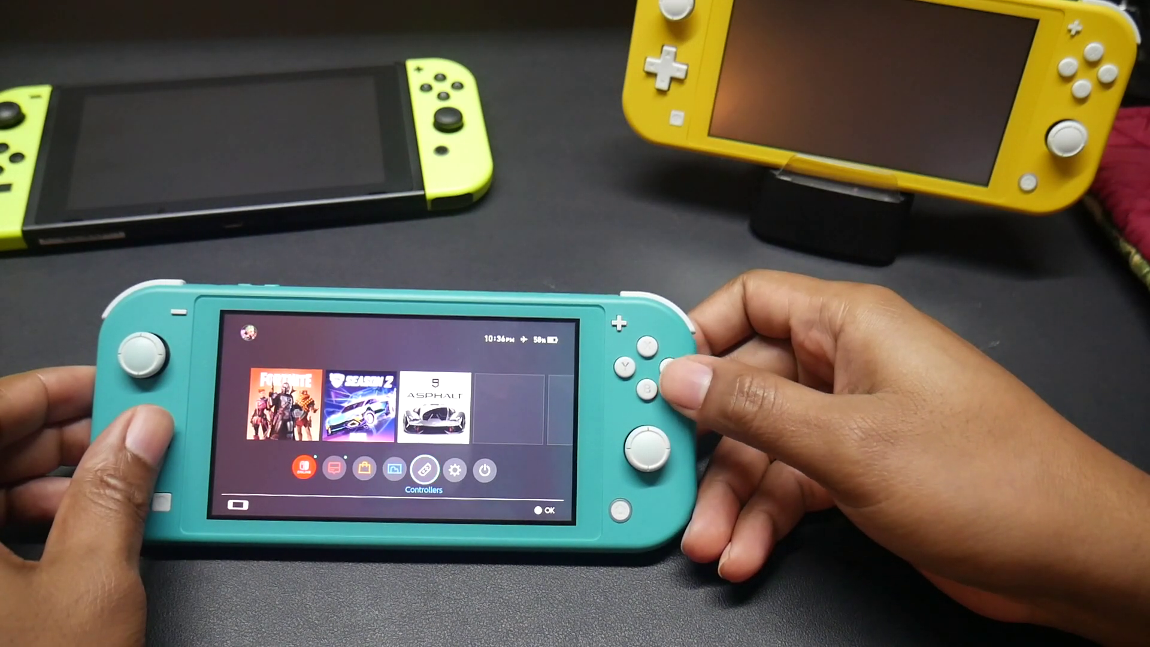
{"action": "key", "text": "Right"}
{"action": "key", "text": "Return"}
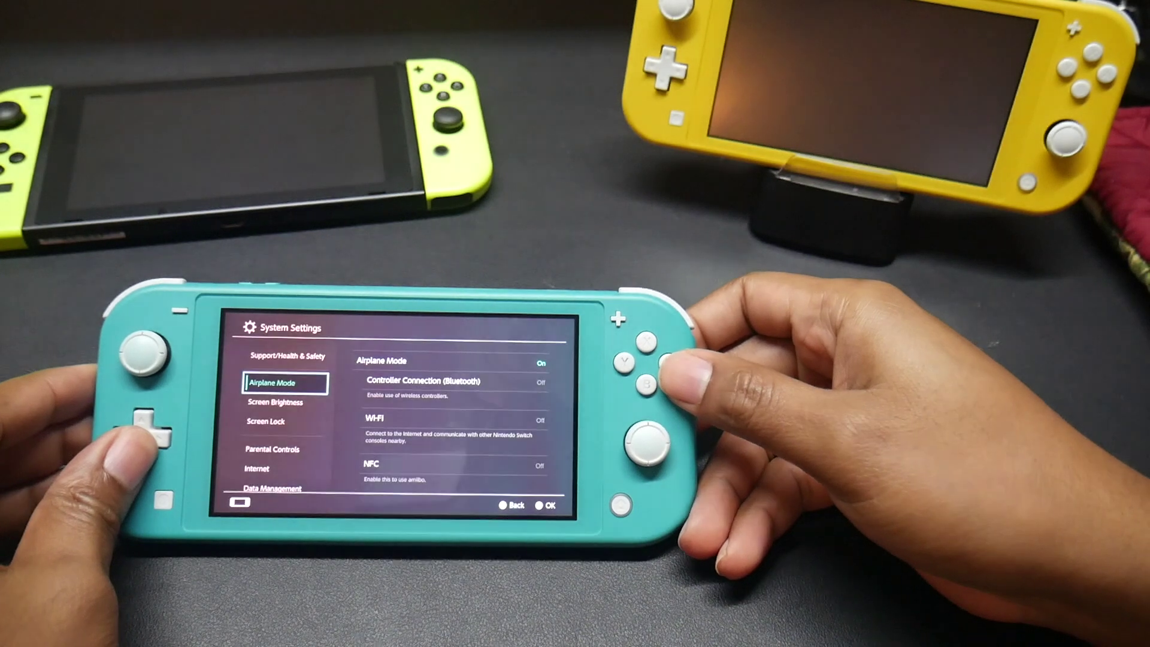
{"action": "key", "text": "Down"}
{"action": "key", "text": "Down"}
{"action": "key", "text": "Down"}
{"action": "key", "text": "Down"}
{"action": "key", "text": "Down"}
{"action": "key", "text": "Down"}
{"action": "key", "text": "Down"}
{"action": "key", "text": "Down"}
{"action": "key", "text": "Down"}
{"action": "key", "text": "Down"}
{"action": "key", "text": "Down"}
{"action": "key", "text": "Down"}
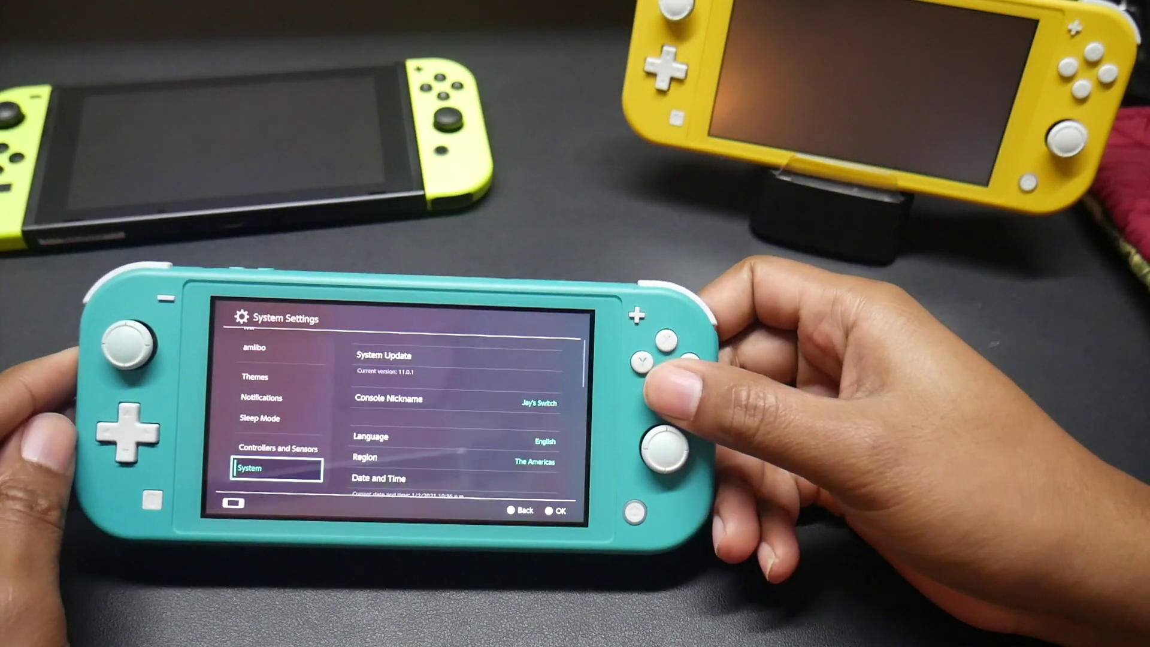
{"action": "key", "text": "Escape"}
{"action": "key", "text": "Up"}
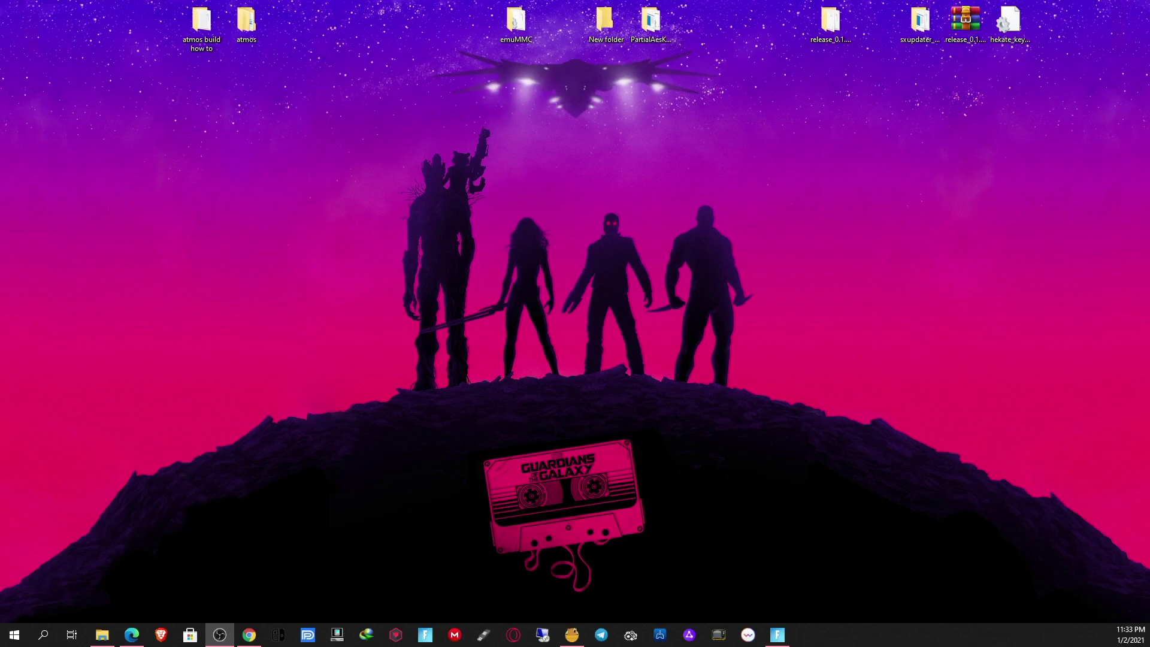
Open the 64 GB (E:) SD card from This PC in File Explorer
{"action": "left_click", "coordinate": [101, 634]}
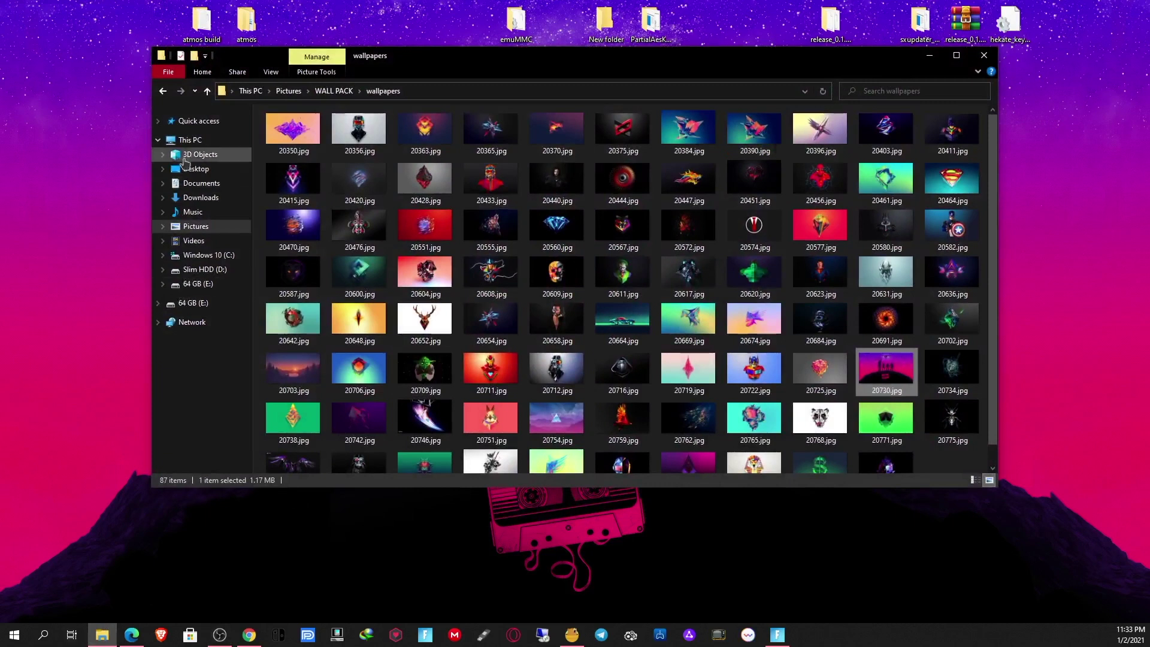
{"action": "left_click", "coordinate": [190, 140]}
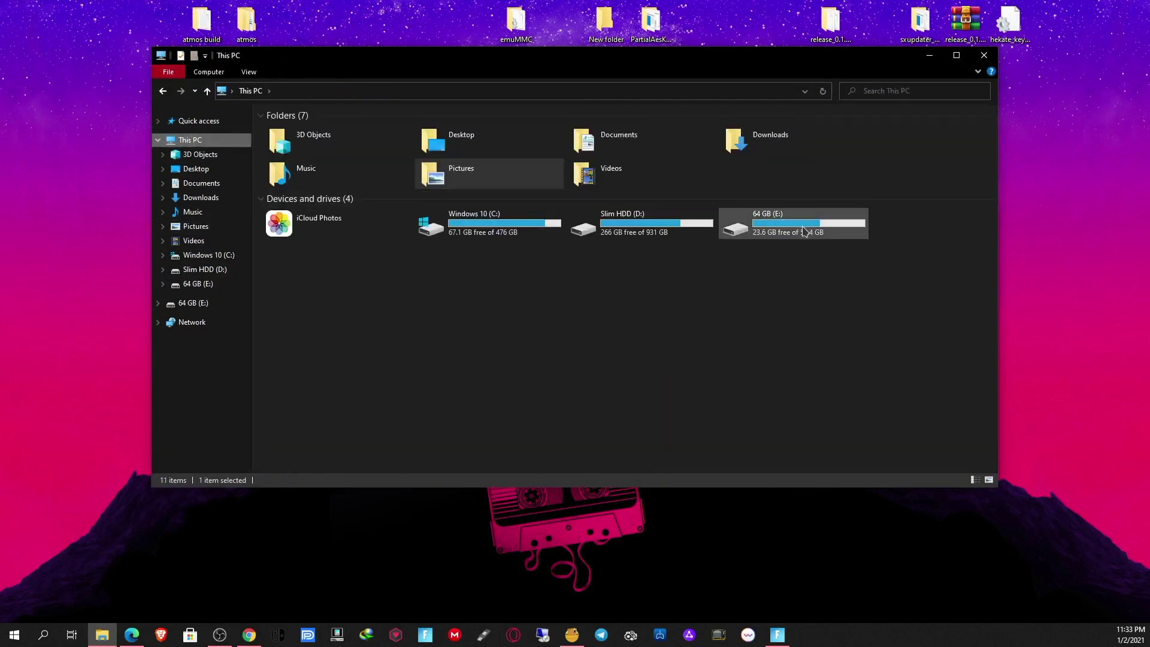
{"action": "double_click", "coordinate": [805, 232]}
{"action": "left_click_drag", "start_coordinate": [498, 54], "coordinate": [509, 96]}
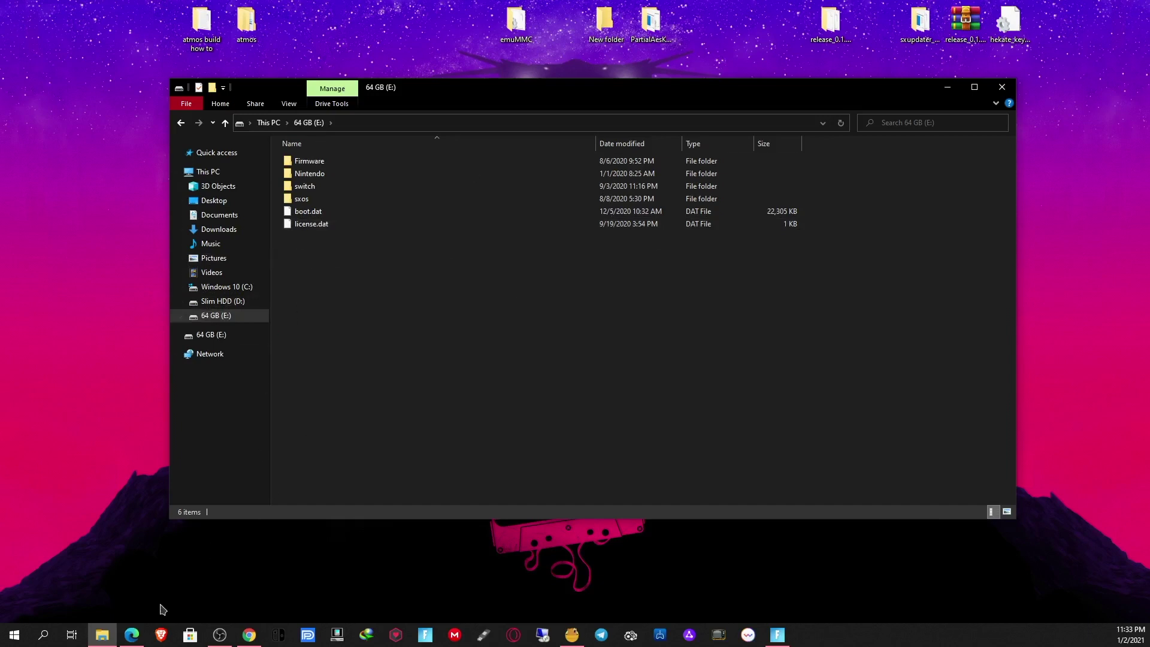
{"action": "left_click", "coordinate": [135, 637]}
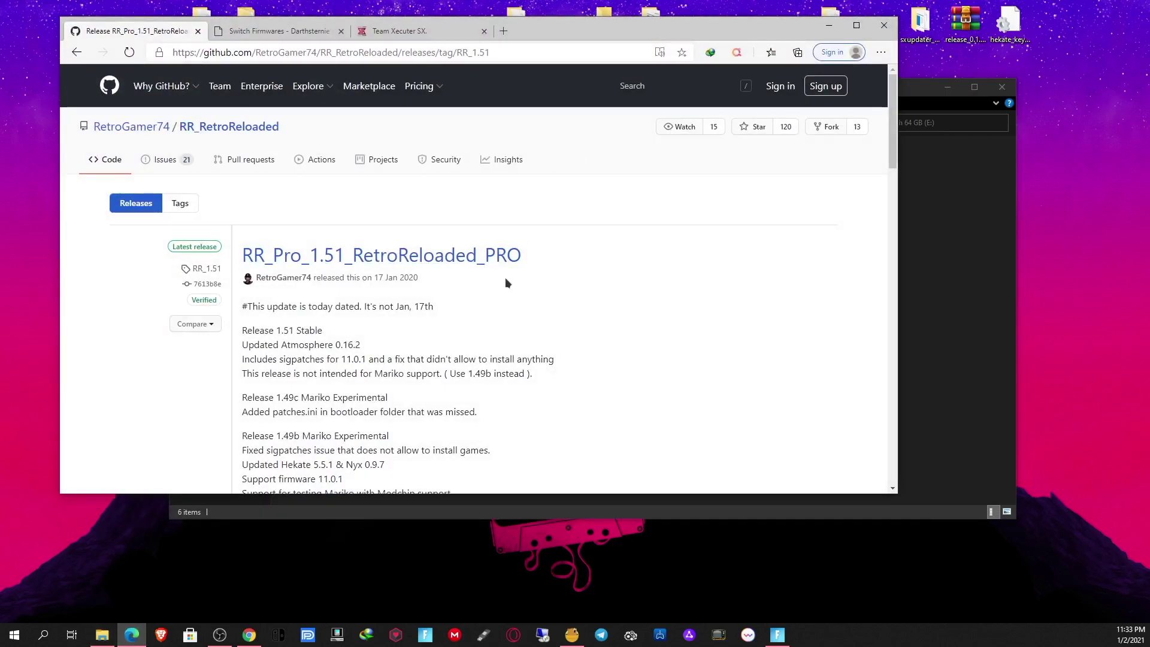
Download the RRPRO_1.49c.zip release asset from the GitHub releases page
{"action": "scroll", "coordinate": [508, 285], "scroll_direction": "down", "scroll_amount": 20}
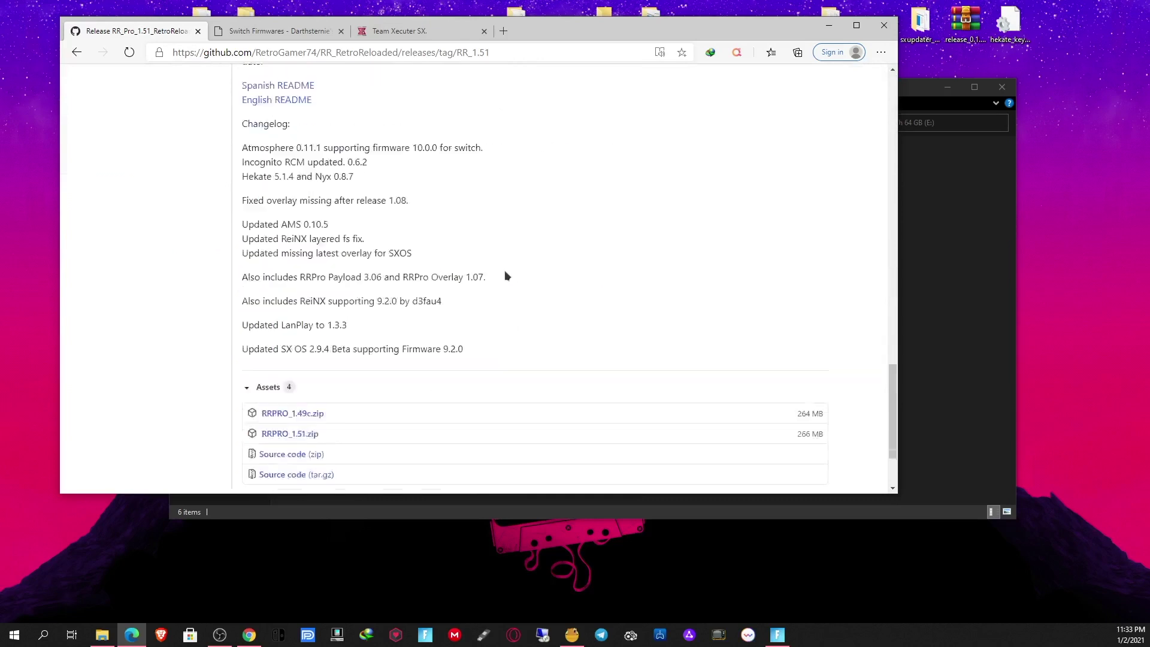
{"action": "scroll", "coordinate": [507, 275], "scroll_direction": "down", "scroll_amount": 2}
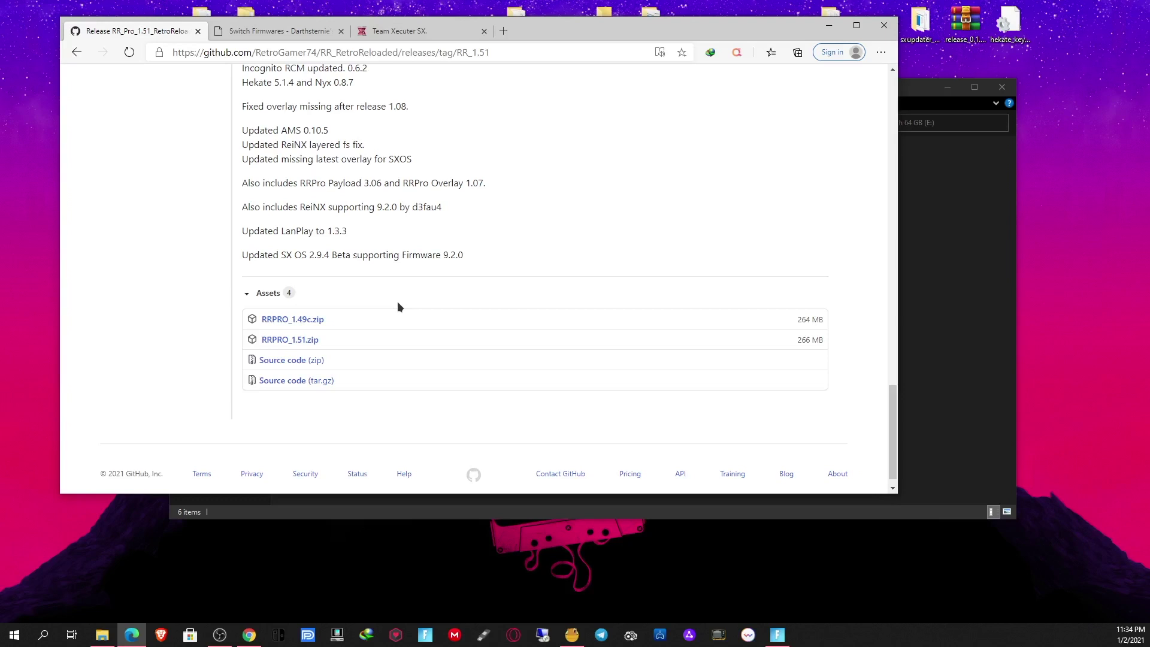
{"action": "left_click", "coordinate": [303, 320]}
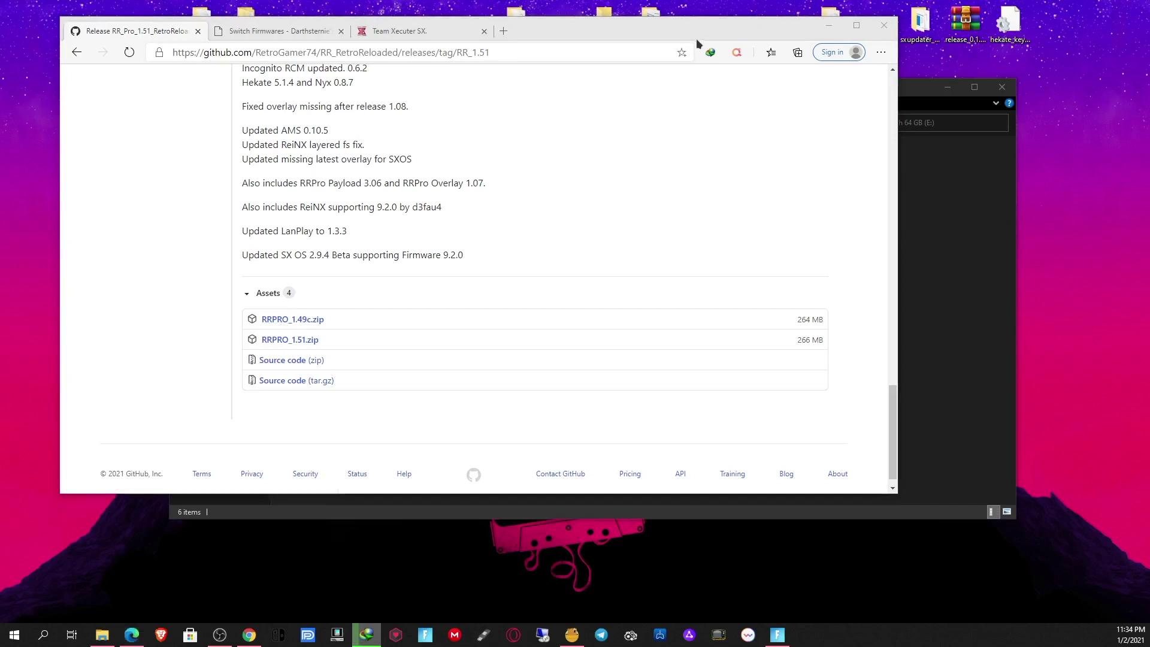
{"action": "scroll", "coordinate": [349, 180], "scroll_direction": "up", "scroll_amount": 3}
{"action": "scroll", "coordinate": [349, 180], "scroll_direction": "up", "scroll_amount": 15}
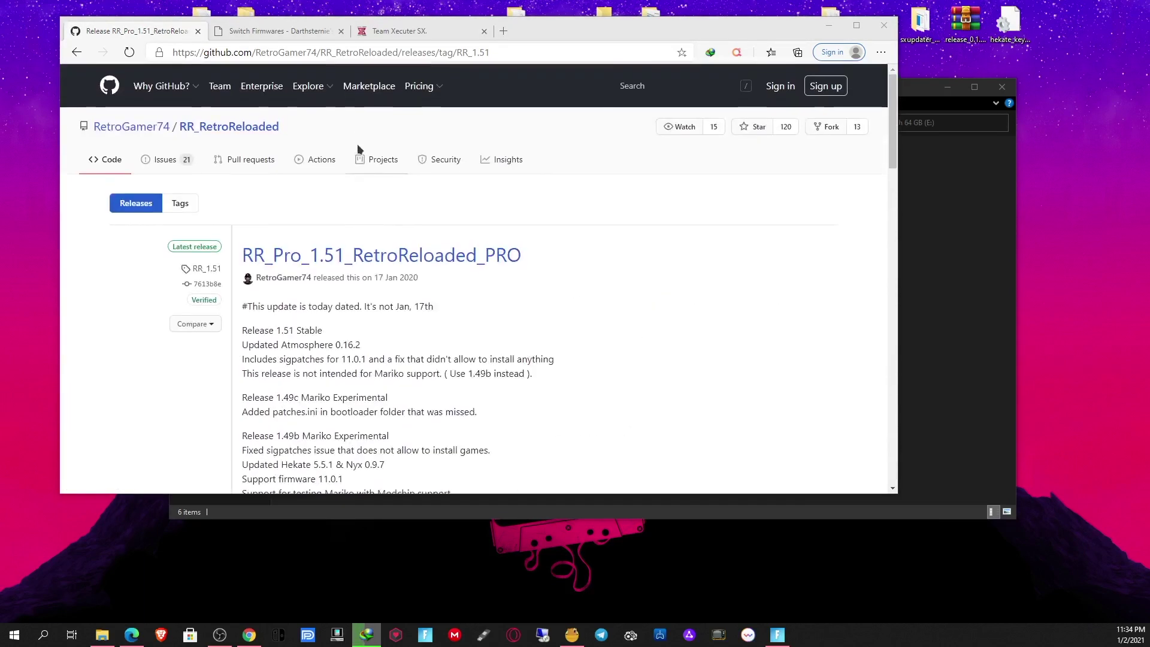
Read the RR_RetroReloaded repository README in a new tab, then minimize Edge
{"action": "right_click", "coordinate": [205, 126]}
{"action": "left_click", "coordinate": [232, 133]}
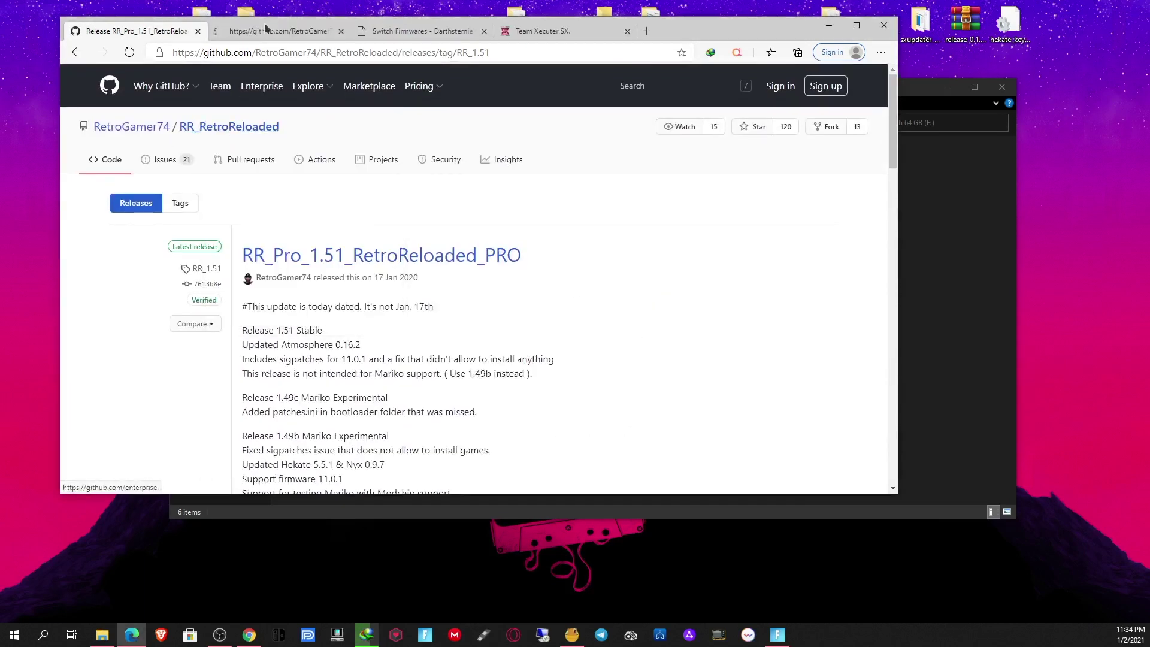
{"action": "left_click", "coordinate": [266, 27]}
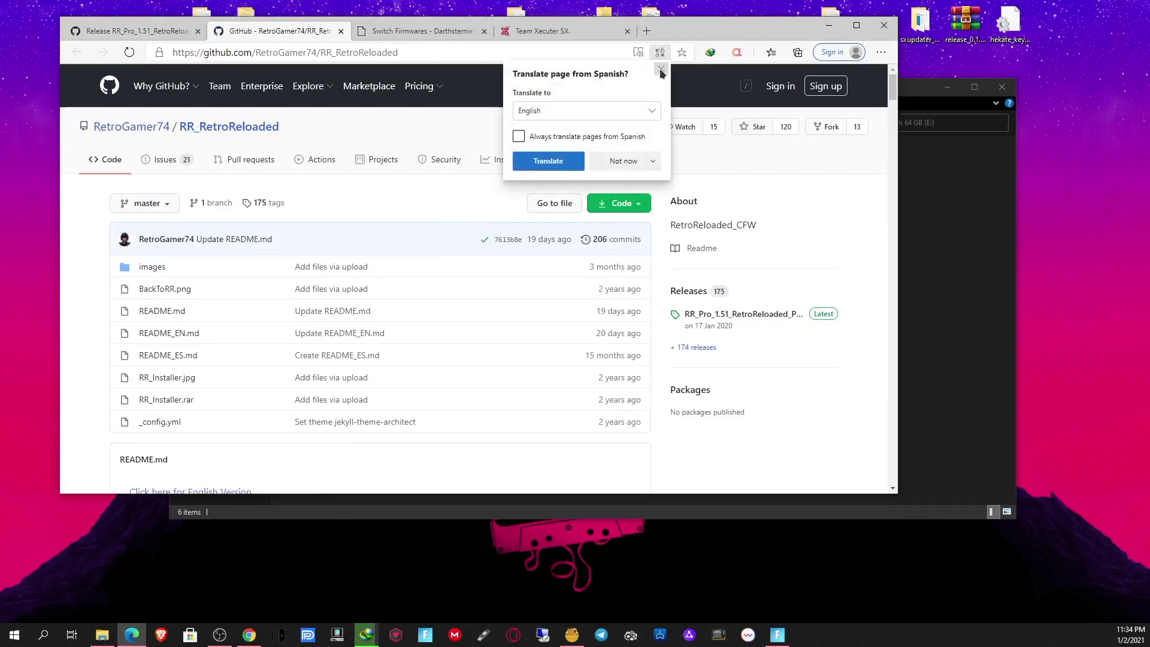
{"action": "left_click", "coordinate": [662, 69]}
{"action": "scroll", "coordinate": [435, 293], "scroll_direction": "down", "scroll_amount": 1}
{"action": "scroll", "coordinate": [434, 293], "scroll_direction": "down", "scroll_amount": 20}
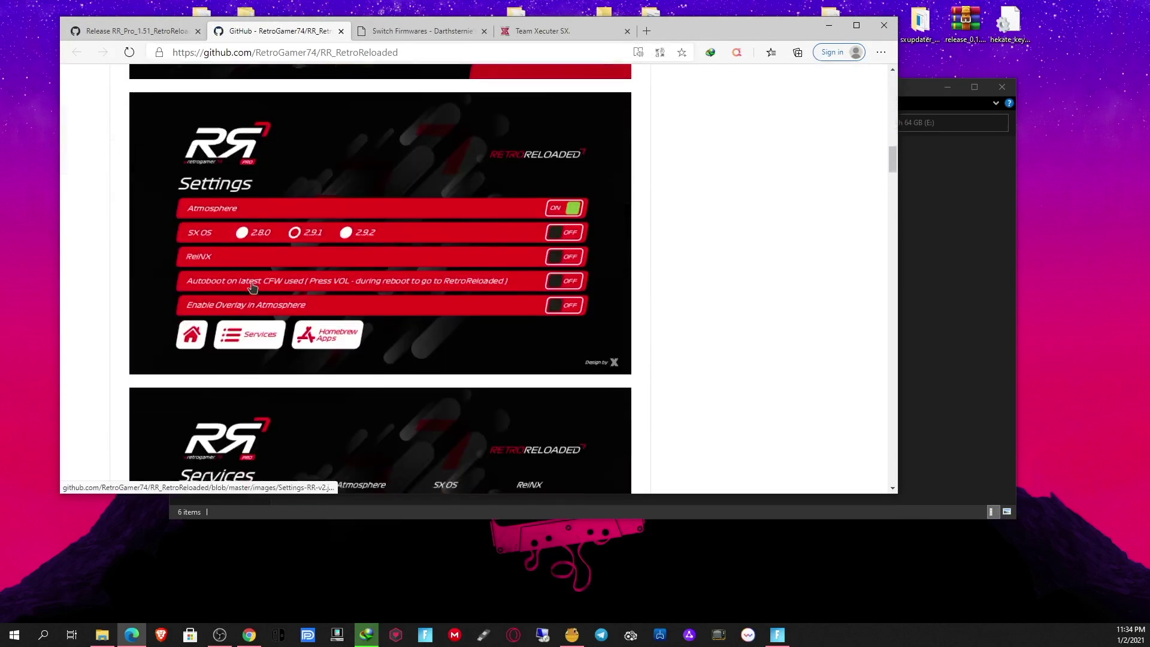
{"action": "scroll", "coordinate": [260, 272], "scroll_direction": "down", "scroll_amount": 15}
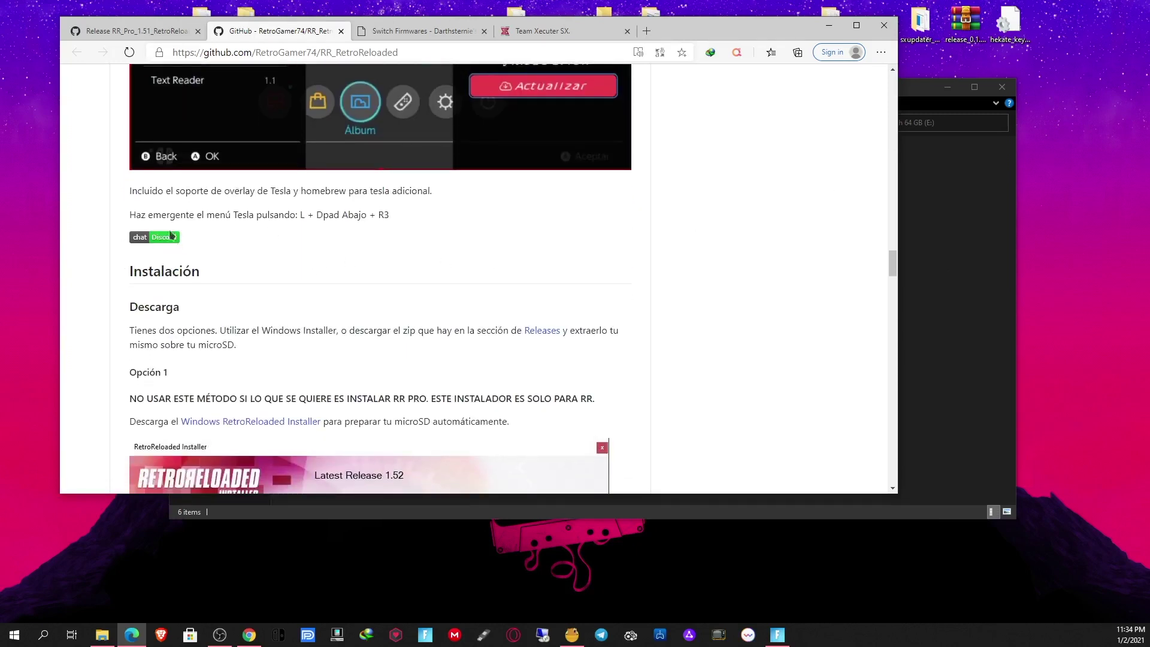
{"action": "scroll", "coordinate": [254, 272], "scroll_direction": "up", "scroll_amount": 5}
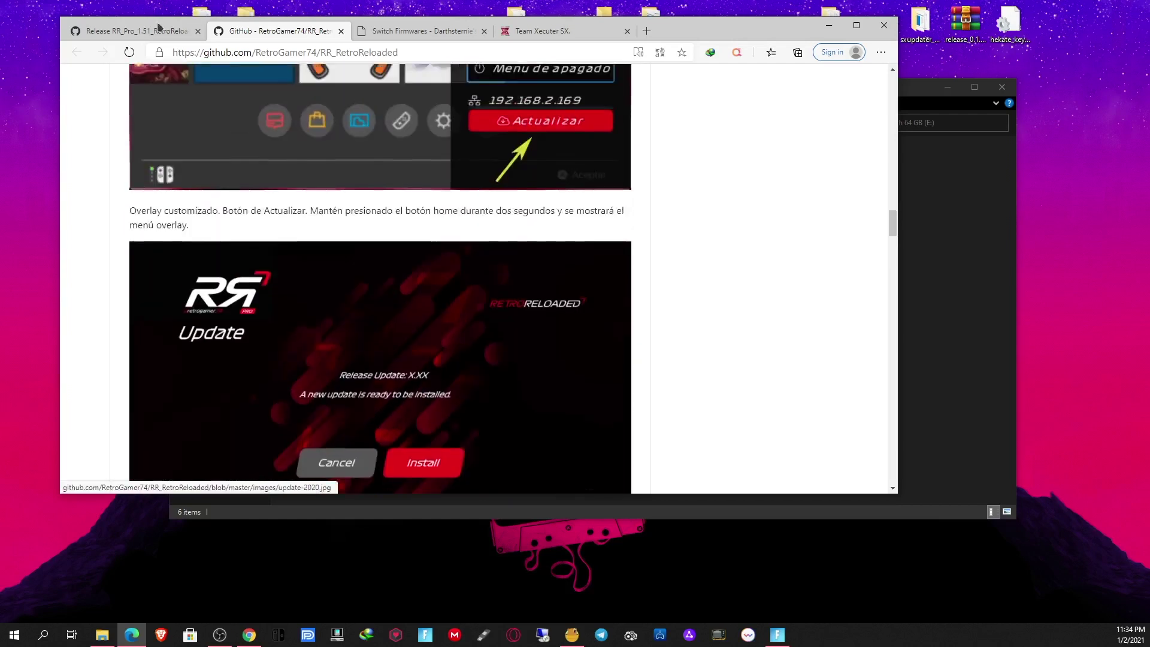
{"action": "left_click", "coordinate": [829, 25]}
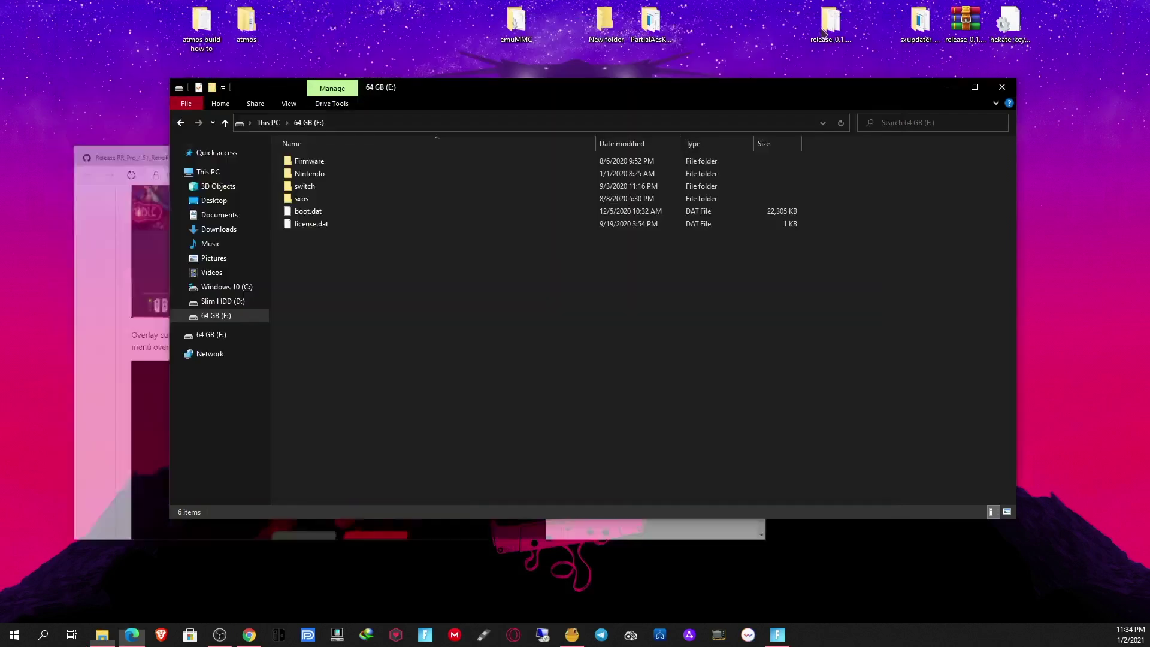
Open RRPRO_1.49c_2.zip from the download manager in WinRAR and view README_Mariko.txt
{"action": "left_click", "coordinate": [366, 635]}
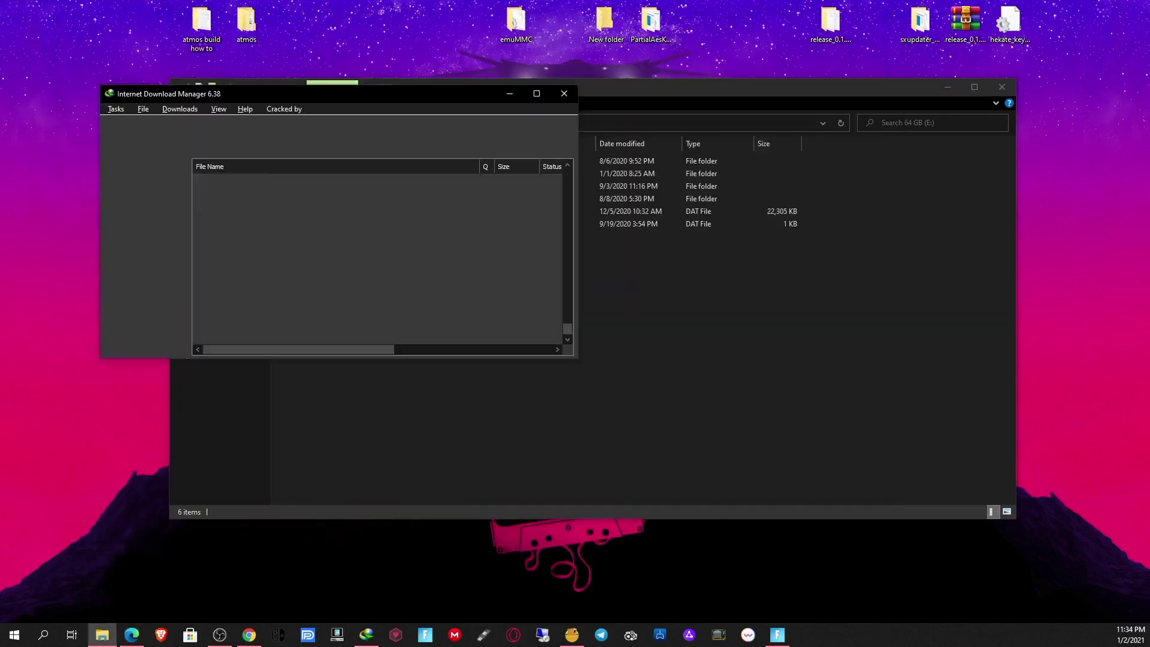
{"action": "right_click", "coordinate": [239, 332]}
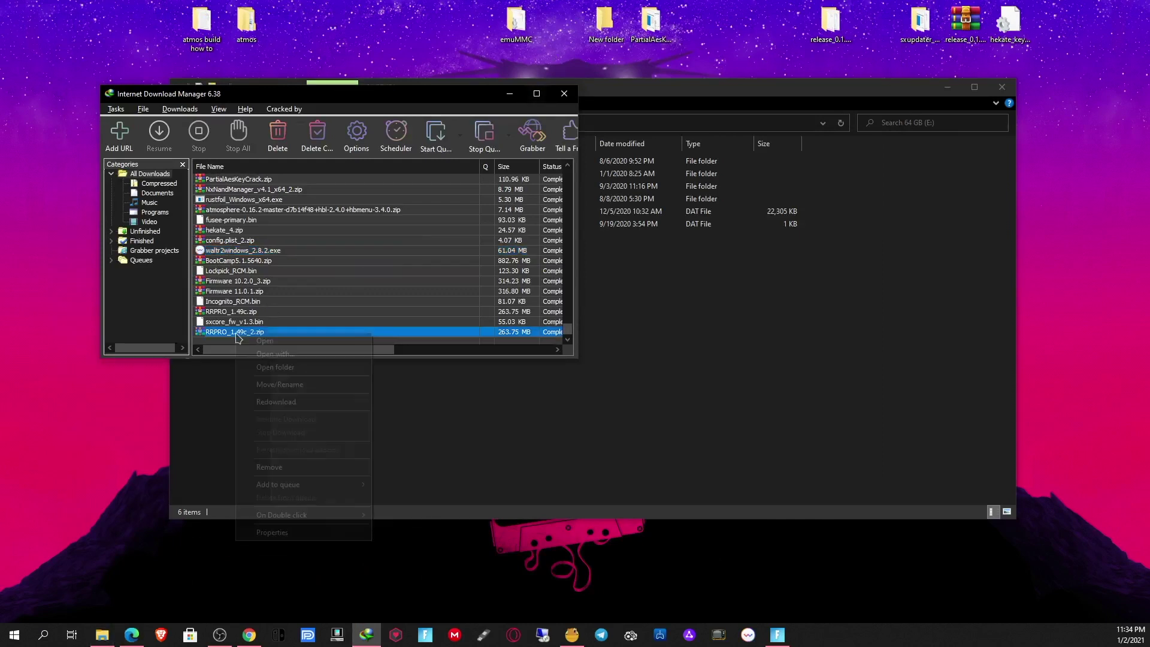
{"action": "left_click", "coordinate": [254, 338]}
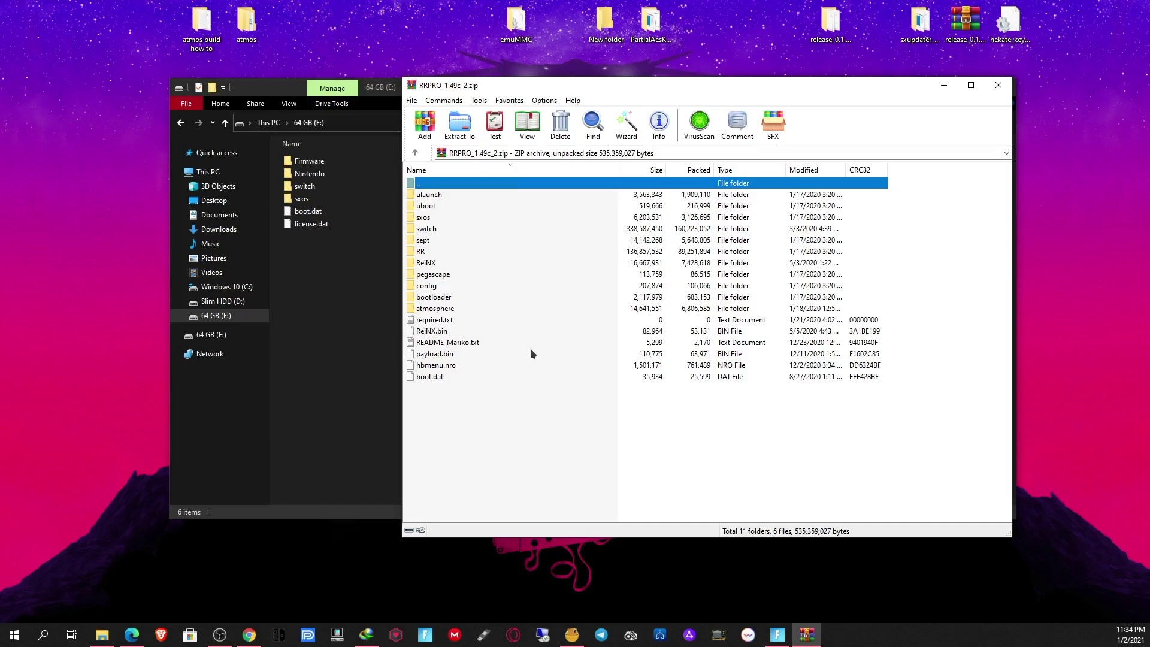
{"action": "double_click", "coordinate": [448, 343]}
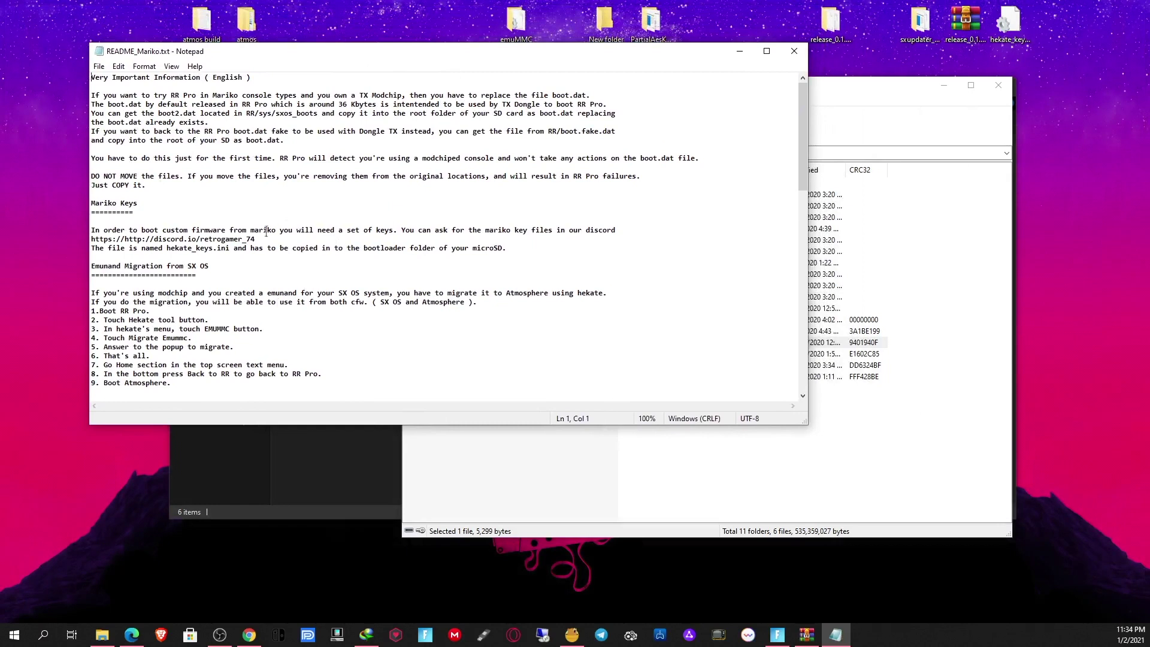
Highlight the hekate_keys.ini note in README_Mariko.txt, then close the readme
{"action": "left_click_drag", "start_coordinate": [231, 248], "coordinate": [178, 250]}
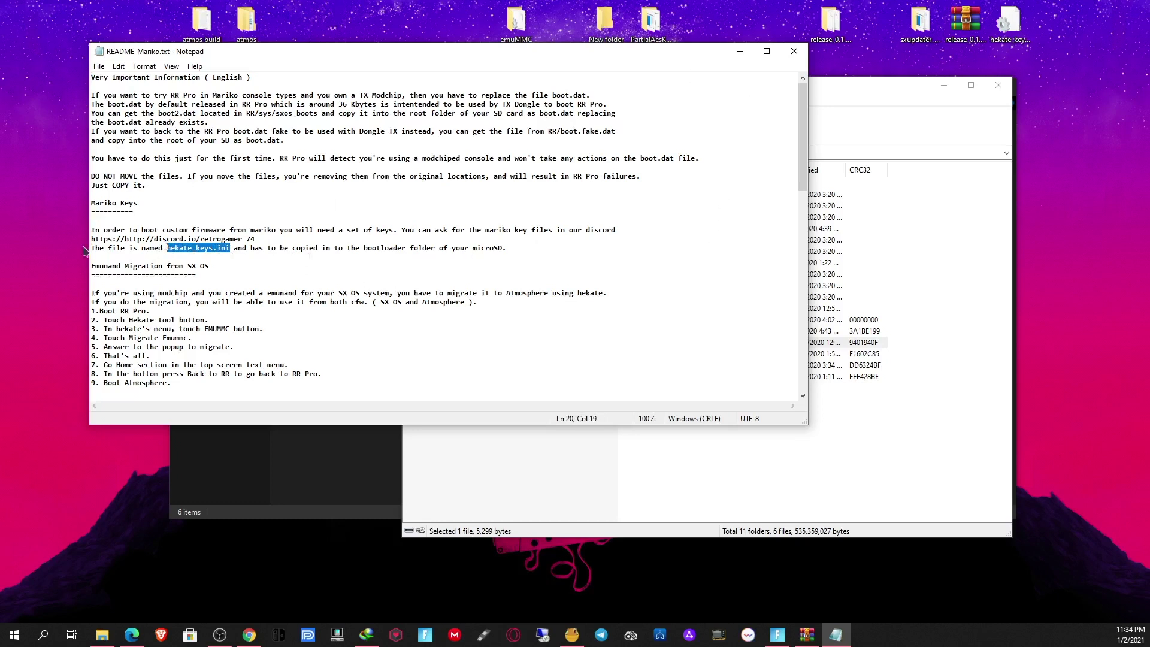
{"action": "left_click", "coordinate": [794, 51]}
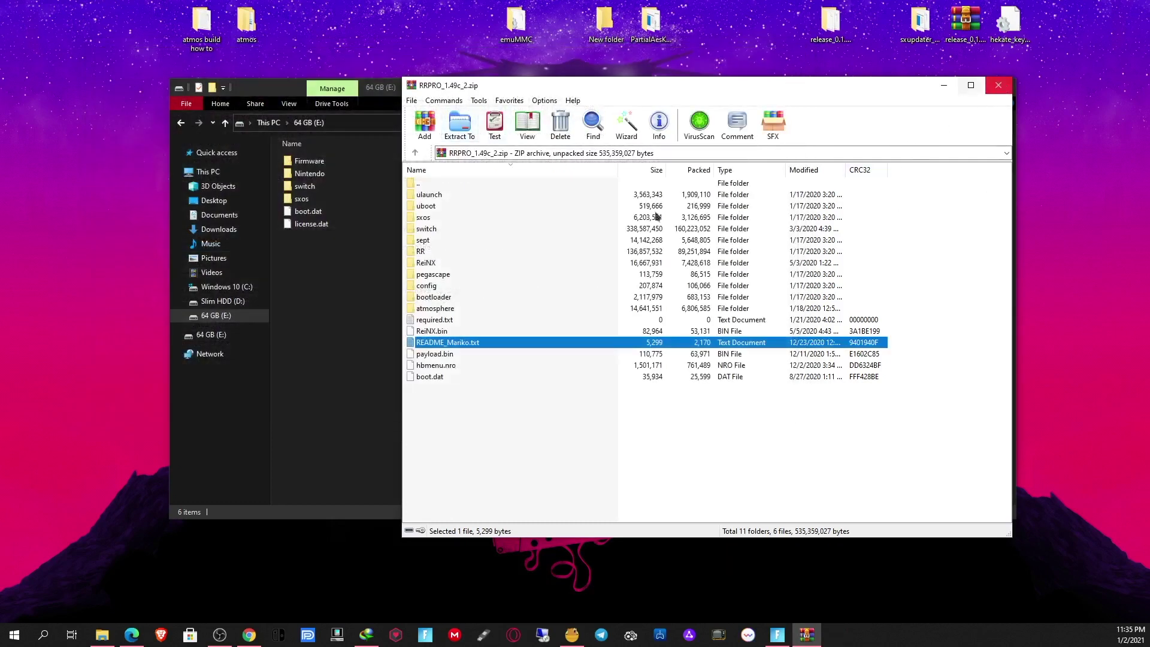
Drag all RRPRO_1.49c_2.zip contents from WinRAR onto the 64 GB (E:) card
{"action": "left_click_drag", "start_coordinate": [471, 445], "coordinate": [503, 180]}
{"action": "left_click_drag", "start_coordinate": [496, 249], "coordinate": [346, 350]}
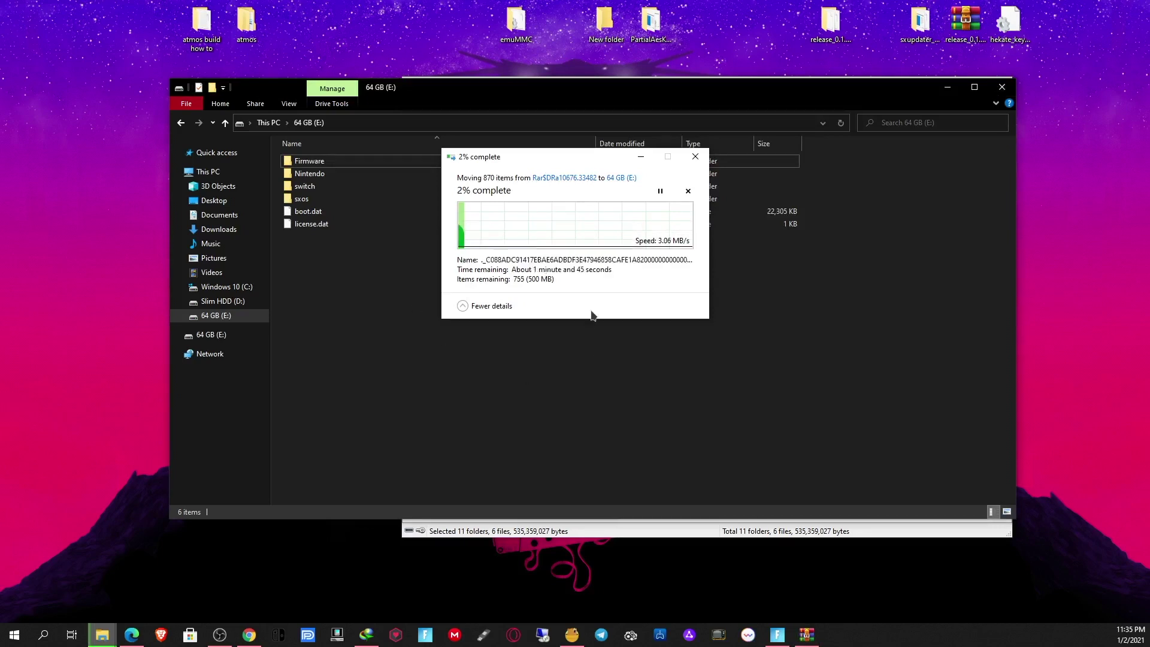
{"action": "left_click", "coordinate": [133, 635]}
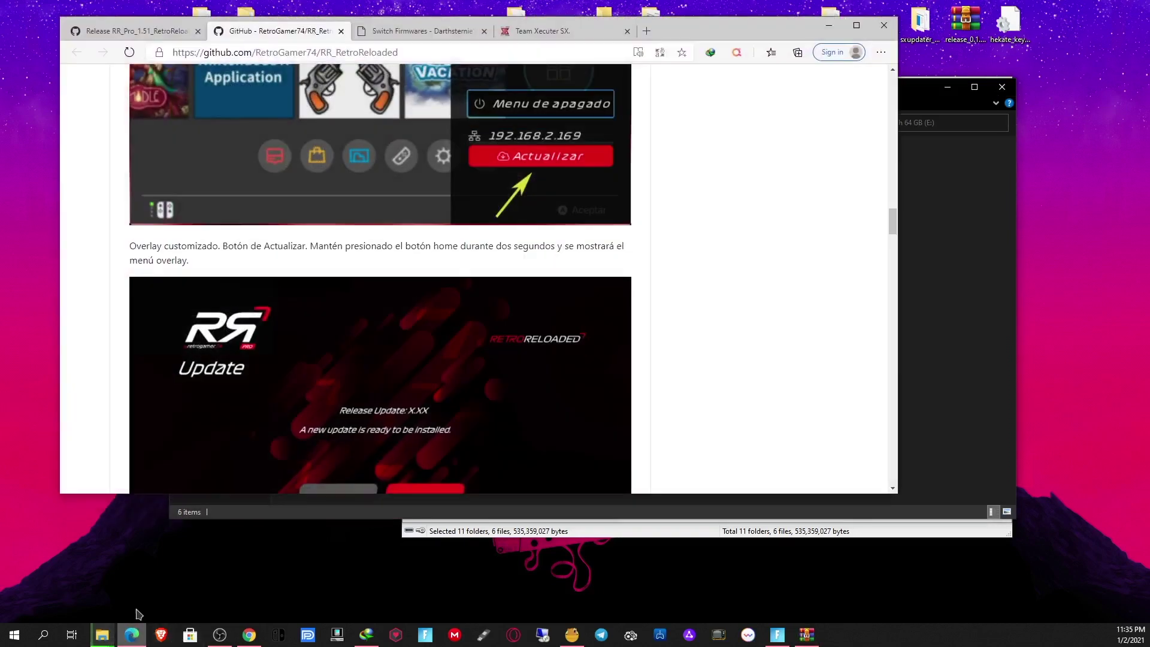
Show Darthsternie's Switch Firmwares page listing Firmware 11.0.1 (316MB)
{"action": "left_click", "coordinate": [421, 31]}
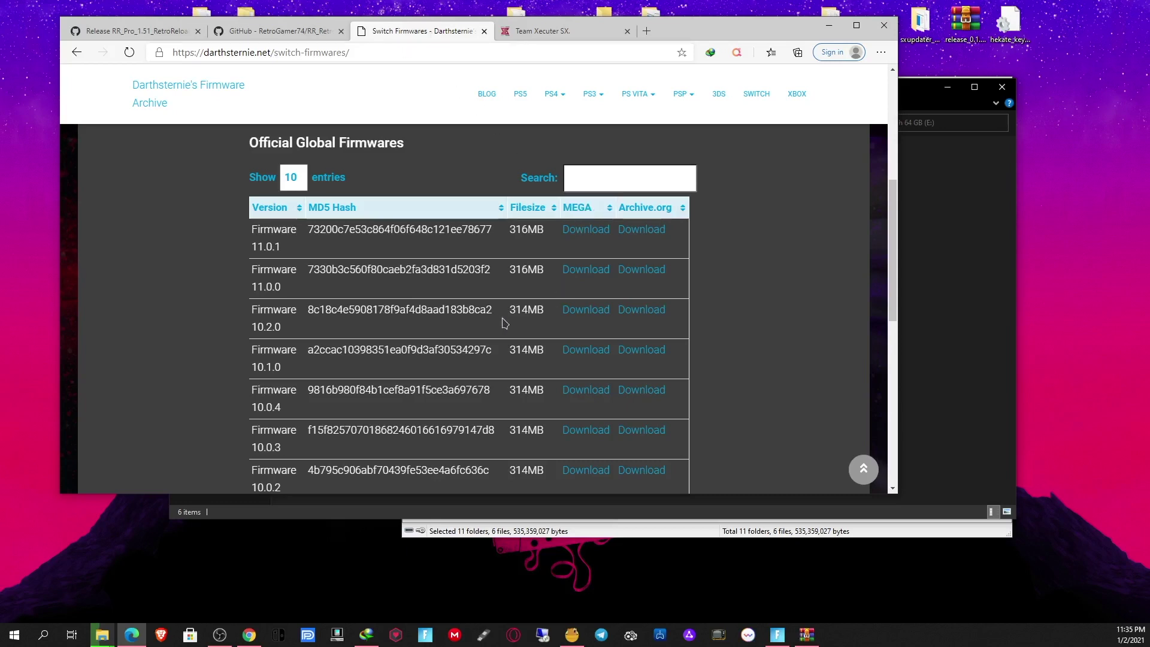
Merge all existing folders and replace the same-named files on the 64 GB (E:) card
{"action": "left_click", "coordinate": [461, 304]}
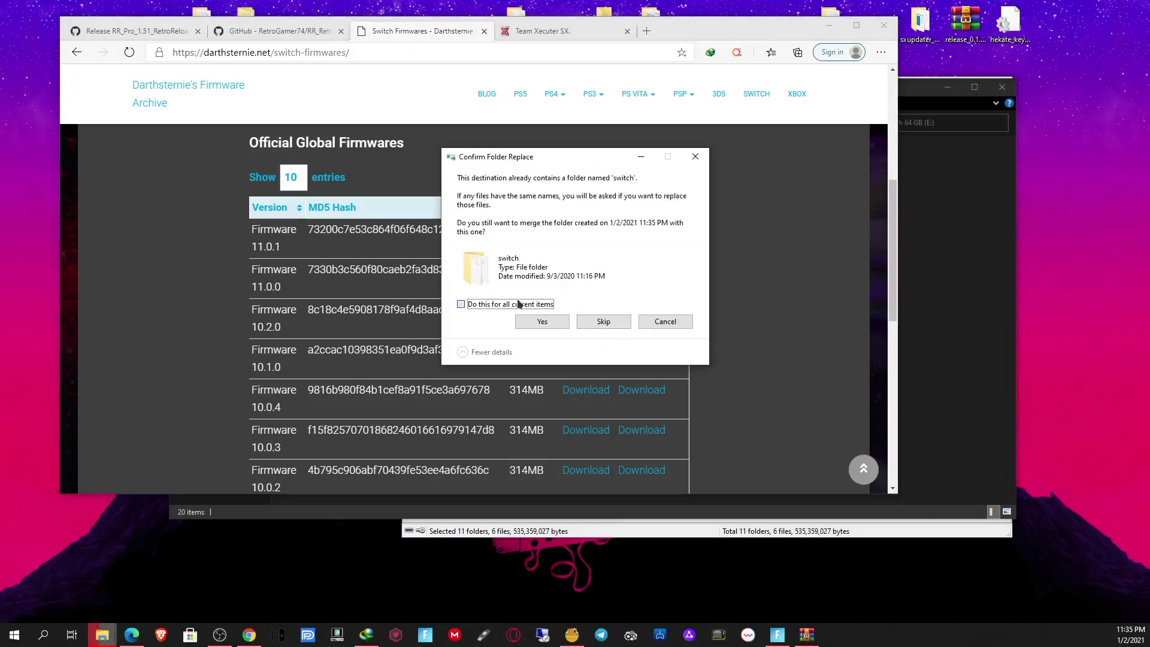
{"action": "left_click", "coordinate": [529, 322]}
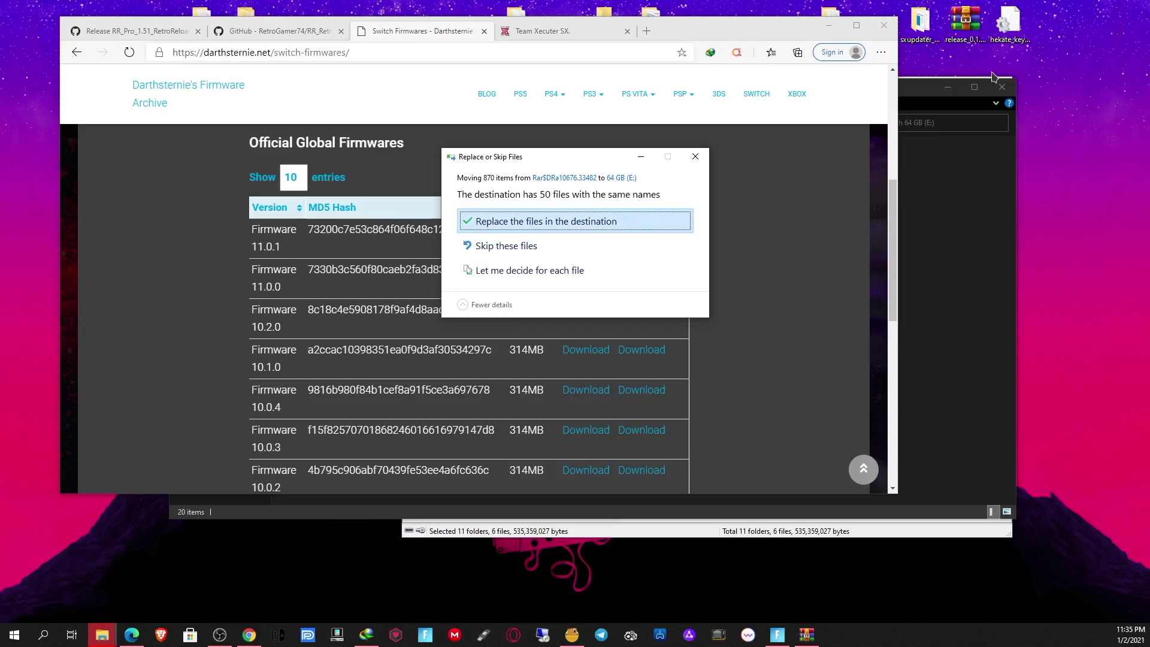
{"action": "left_click", "coordinate": [637, 224]}
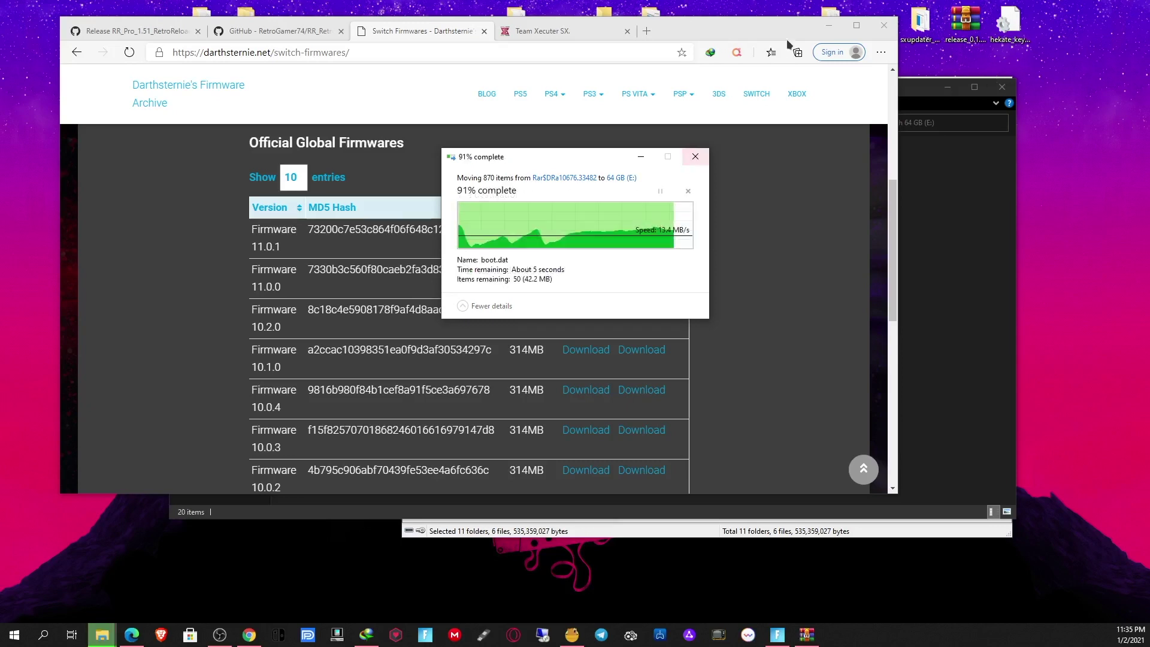
{"action": "left_click", "coordinate": [829, 26]}
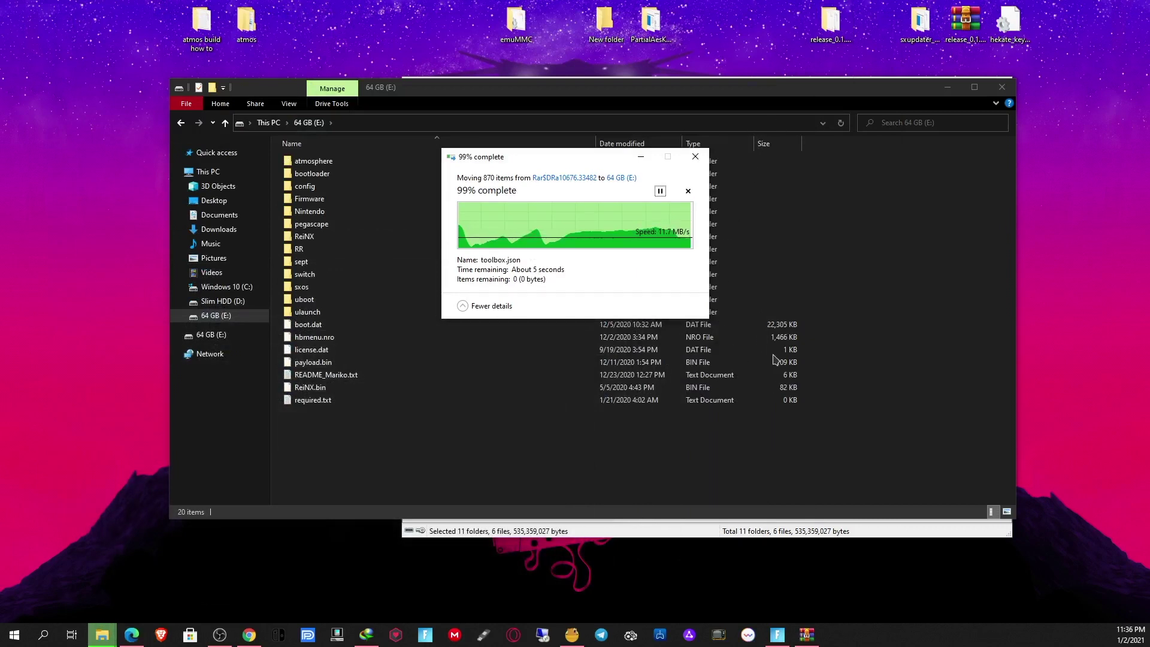
Close WinRAR and move the desktop hekate_keys.ini into the card's bootloader folder
{"action": "left_click", "coordinate": [702, 534]}
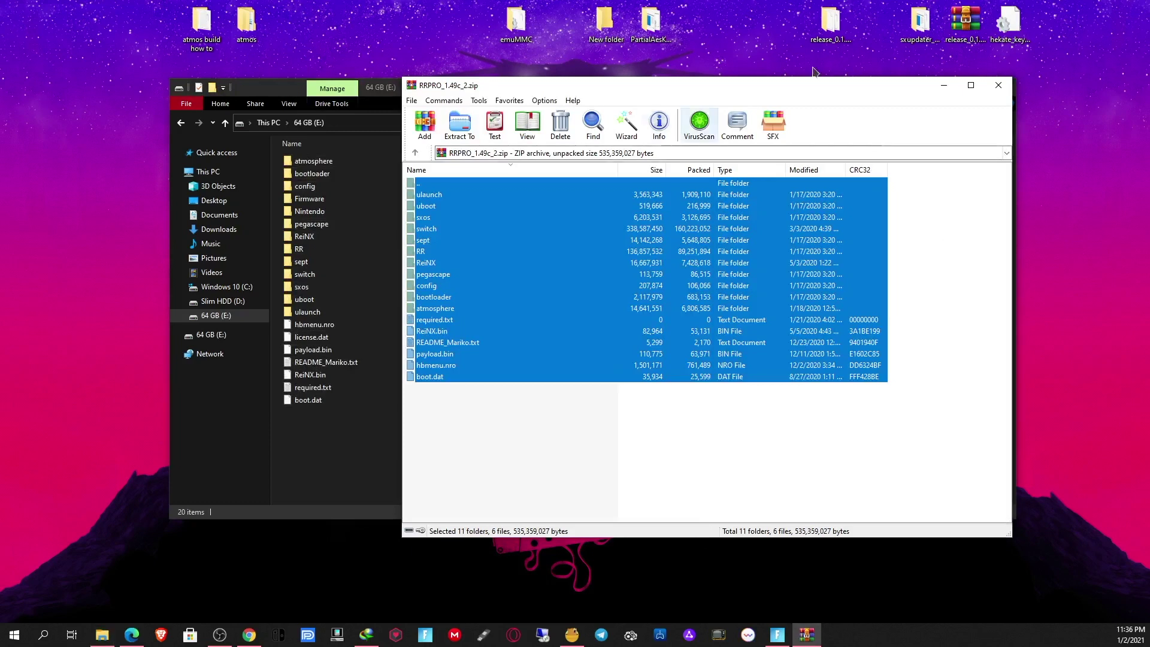
{"action": "left_click", "coordinate": [998, 90]}
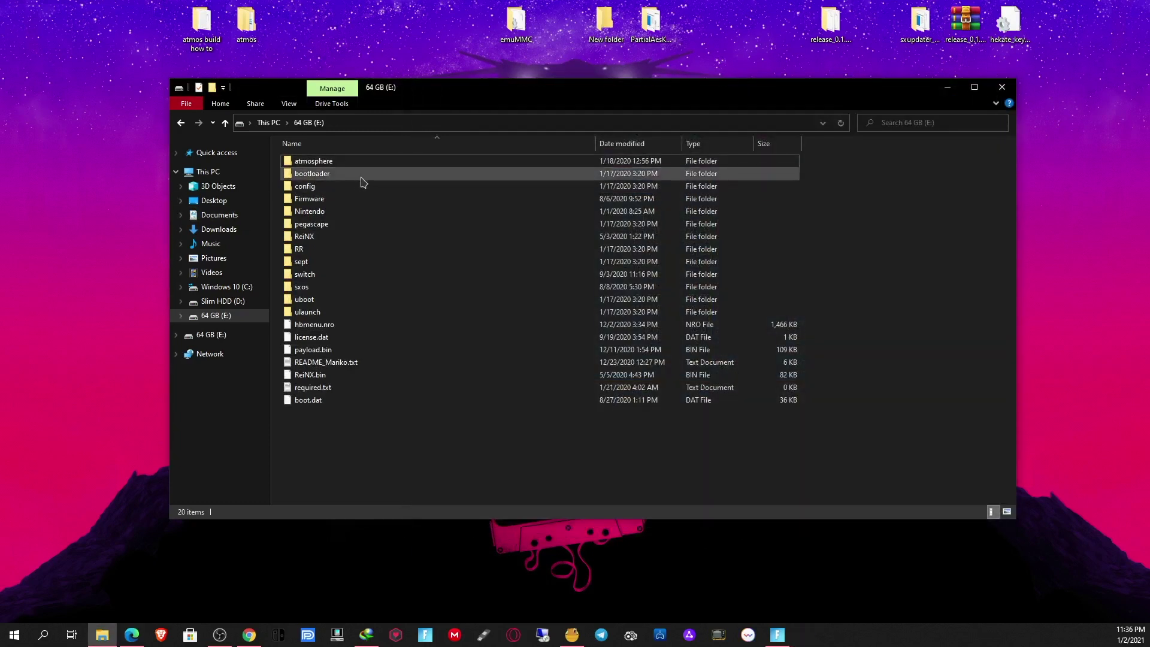
{"action": "double_click", "coordinate": [359, 174]}
{"action": "left_click_drag", "start_coordinate": [1009, 4], "coordinate": [435, 358]}
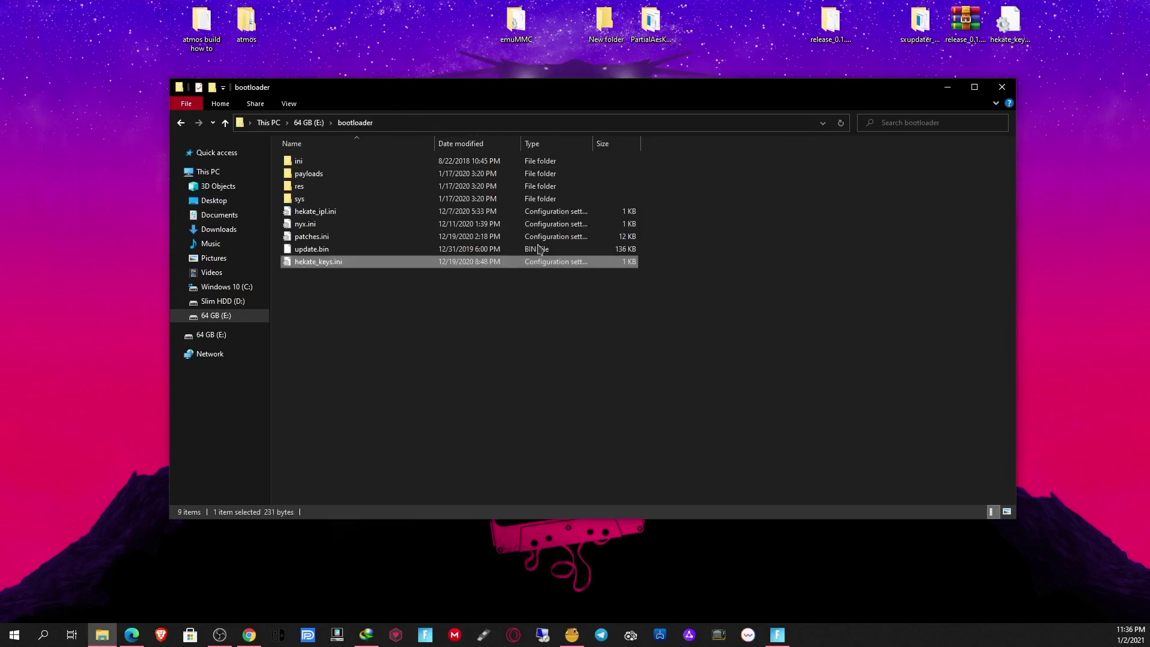
{"action": "left_click", "coordinate": [311, 123]}
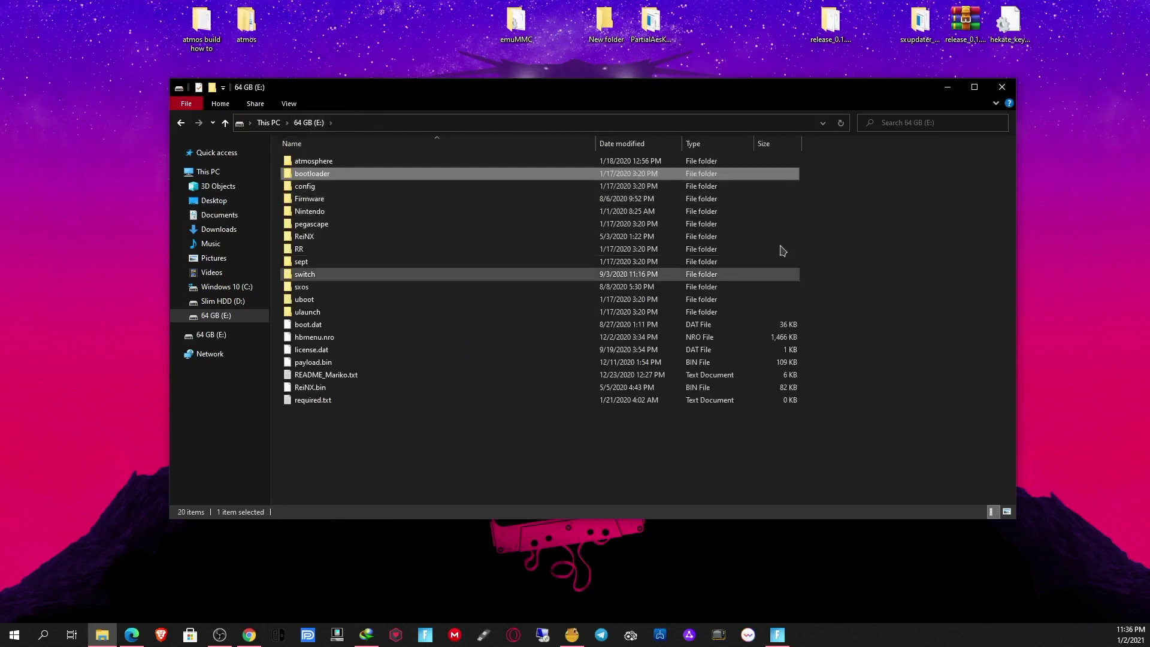
Browse the card's Firmware folder and its Firmware 10.2.0 subfolder, ending on This PC
{"action": "left_click", "coordinate": [313, 202]}
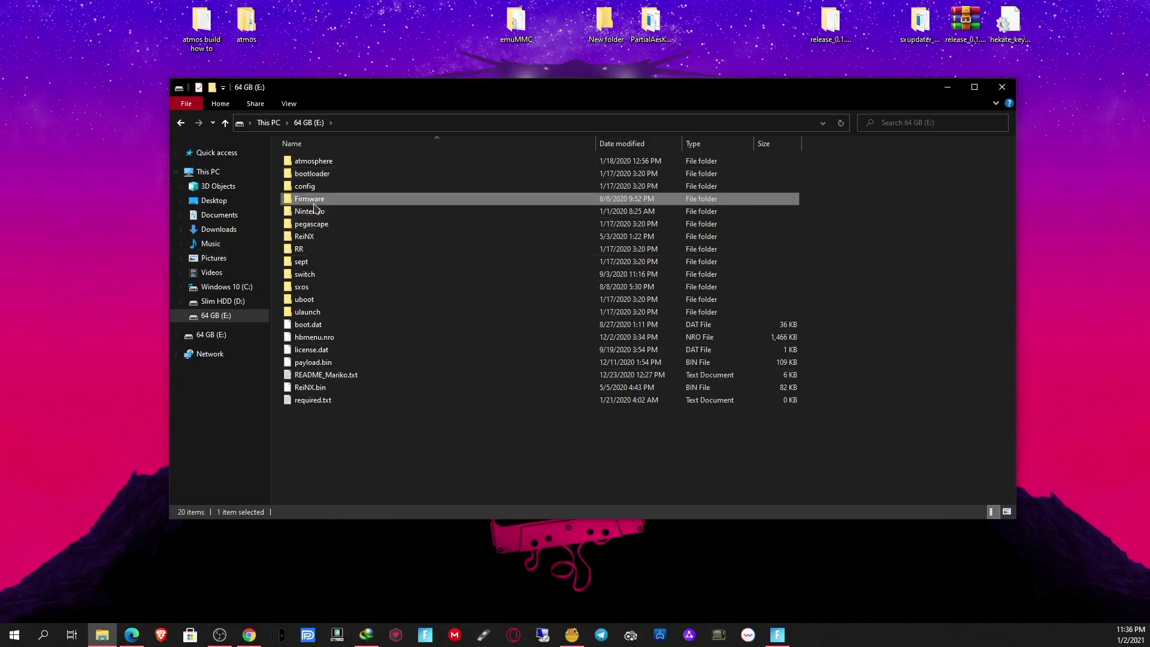
{"action": "double_click", "coordinate": [314, 207]}
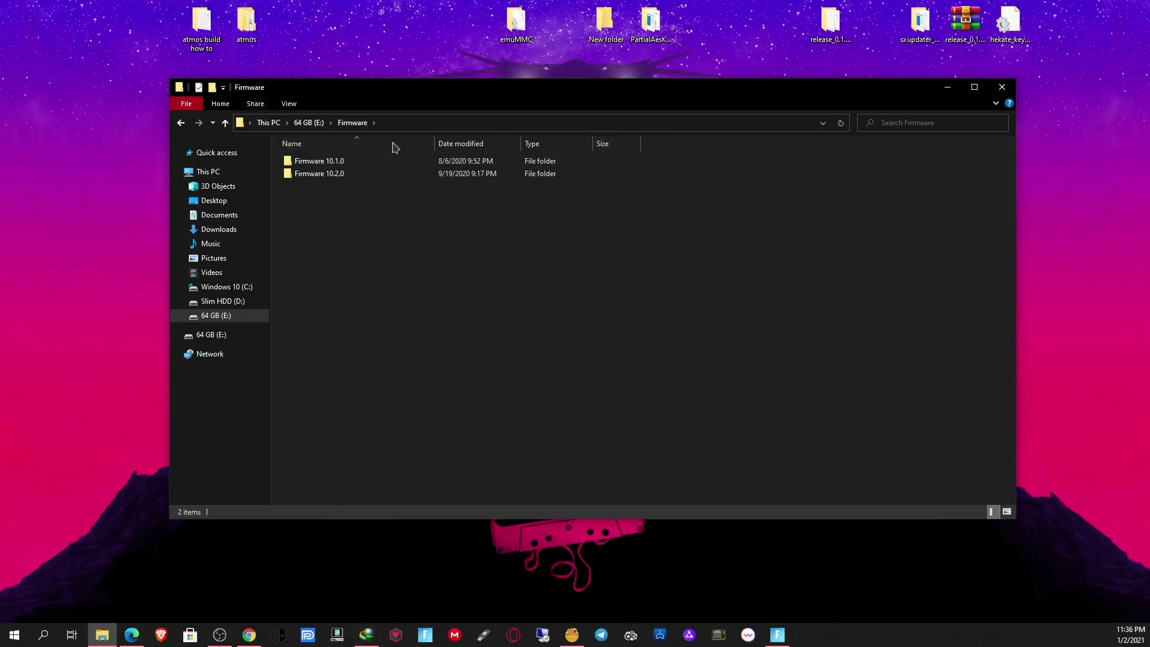
{"action": "left_click", "coordinate": [234, 173]}
{"action": "double_click", "coordinate": [777, 264]}
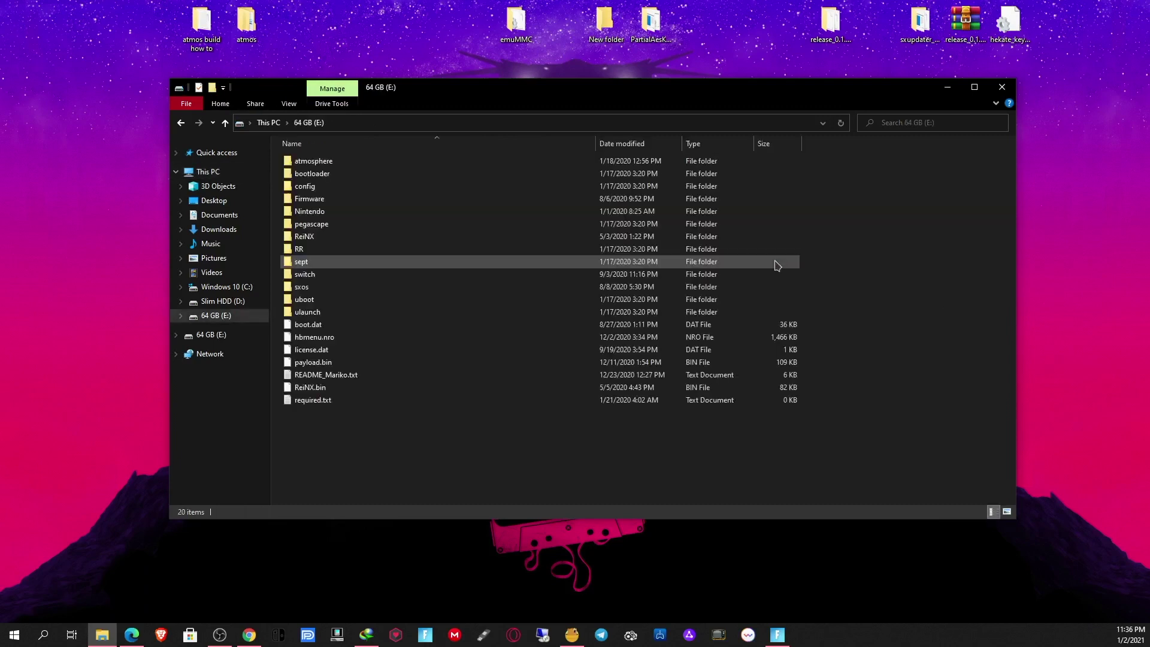
{"action": "double_click", "coordinate": [326, 199]}
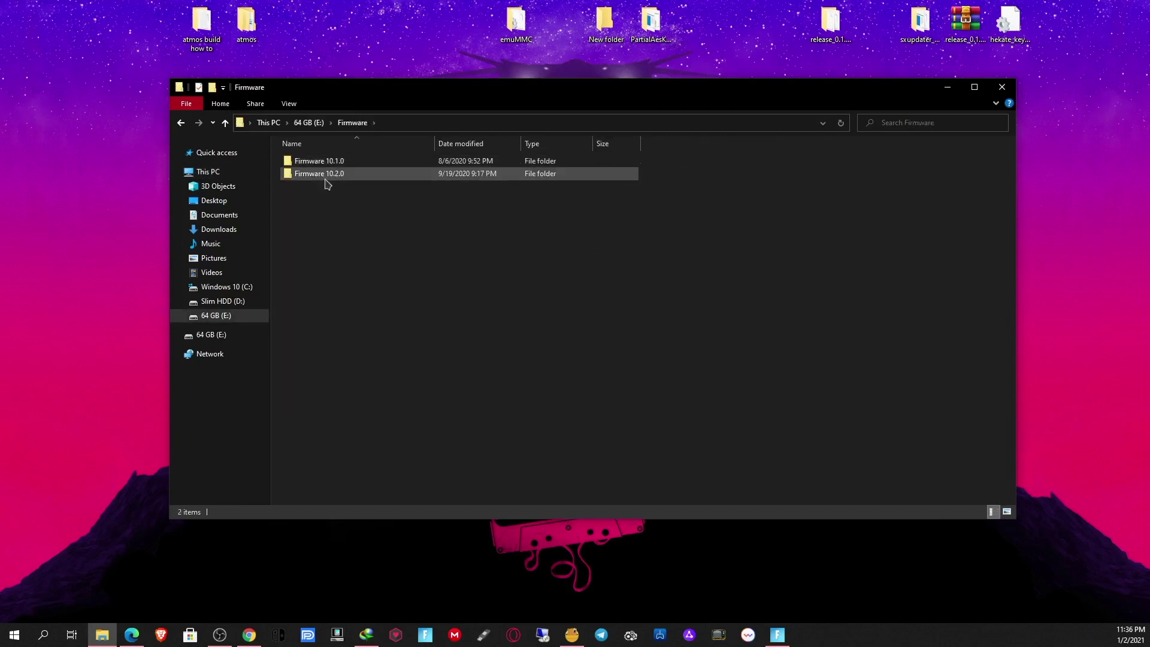
{"action": "double_click", "coordinate": [325, 179]}
{"action": "left_click", "coordinate": [353, 122]}
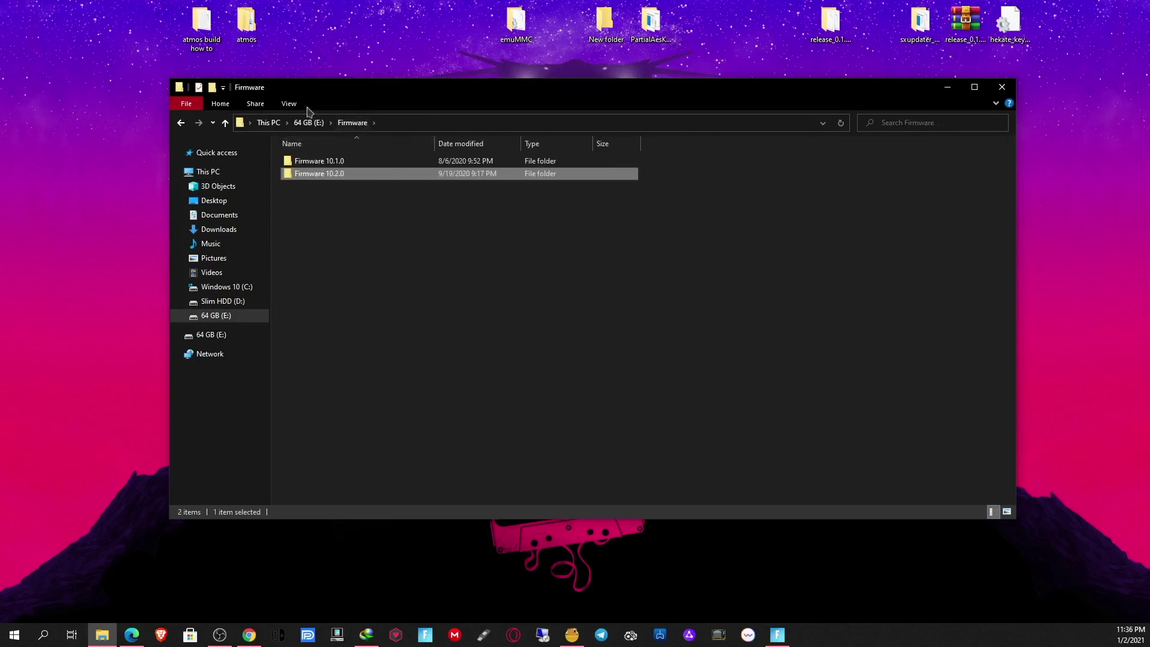
{"action": "left_click", "coordinate": [208, 172]}
Inspect the 64 GB (E:) drive's context menu without acting, then close File Explorer
{"action": "left_click", "coordinate": [807, 256]}
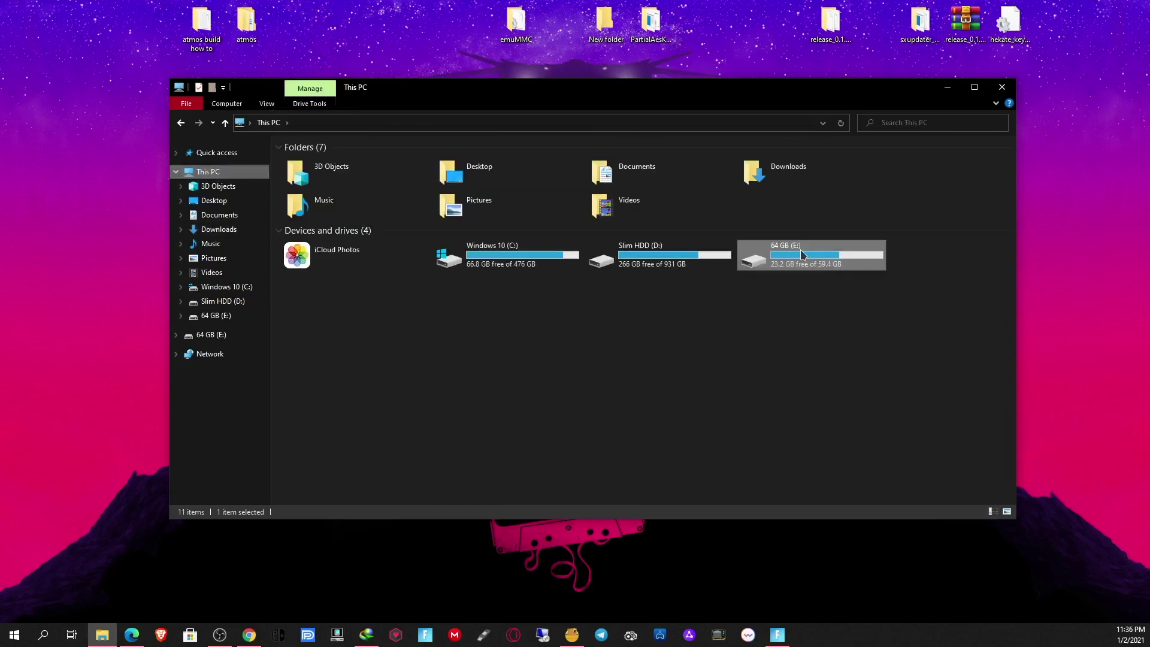
{"action": "right_click", "coordinate": [801, 252]}
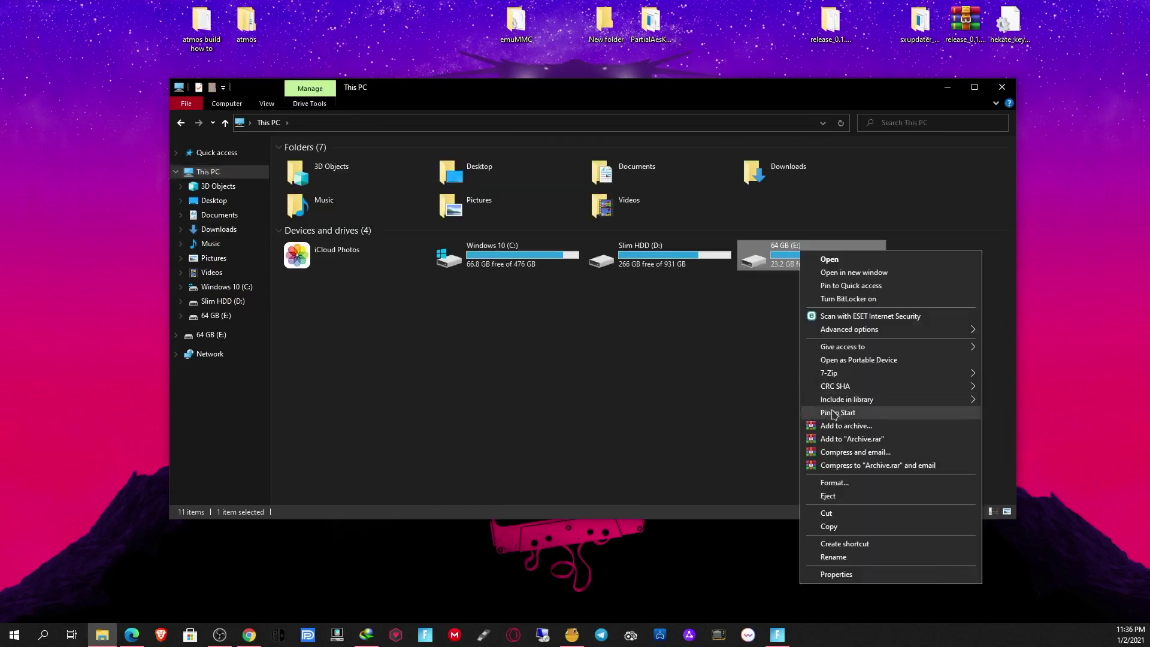
{"action": "left_click", "coordinate": [841, 514]}
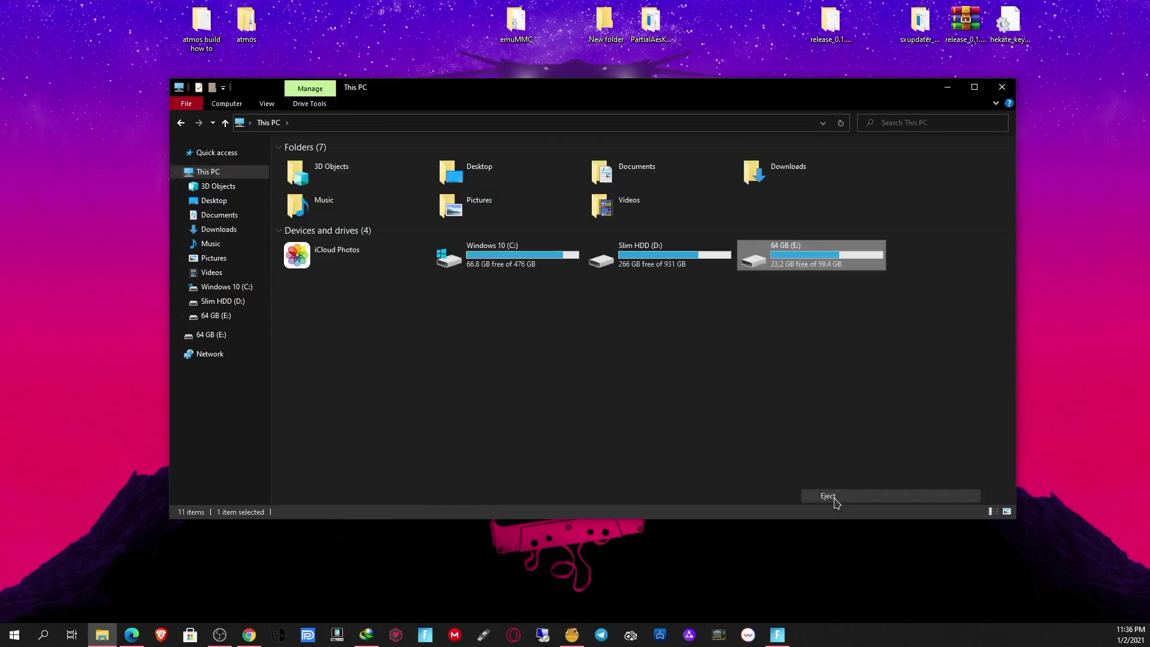
{"action": "left_click", "coordinate": [1001, 88]}
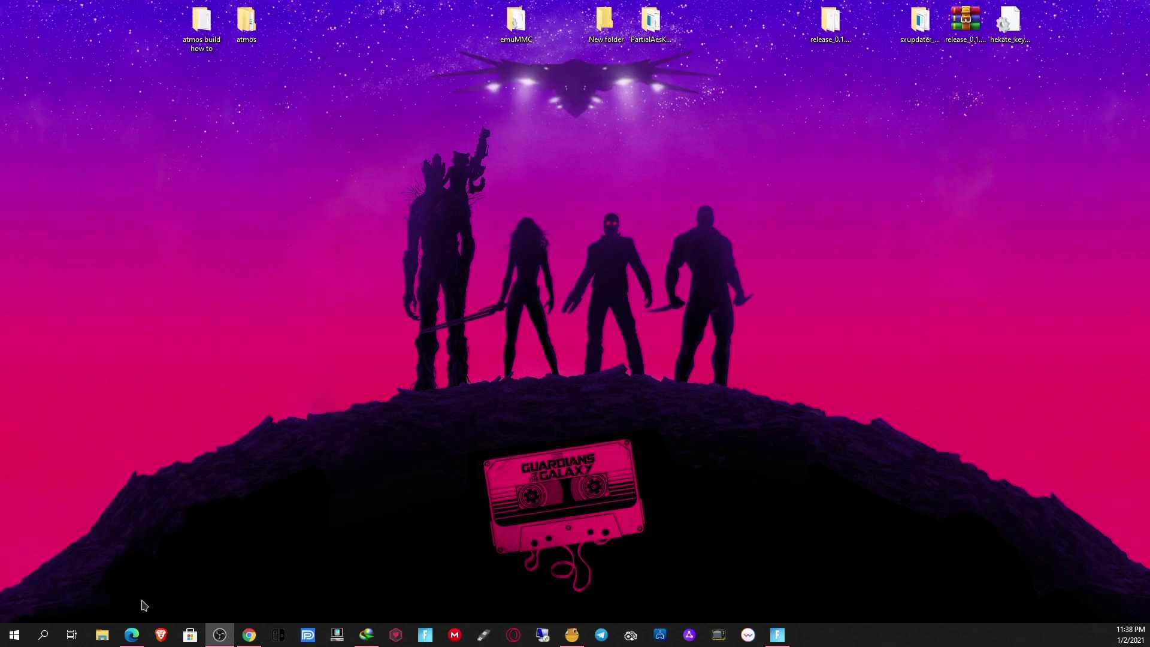
Download SX OS 3.1.0 Beta from Team Xecuter, then open the 64 GB (E:) card in File Explorer
{"action": "left_click", "coordinate": [131, 635]}
{"action": "left_click", "coordinate": [569, 30]}
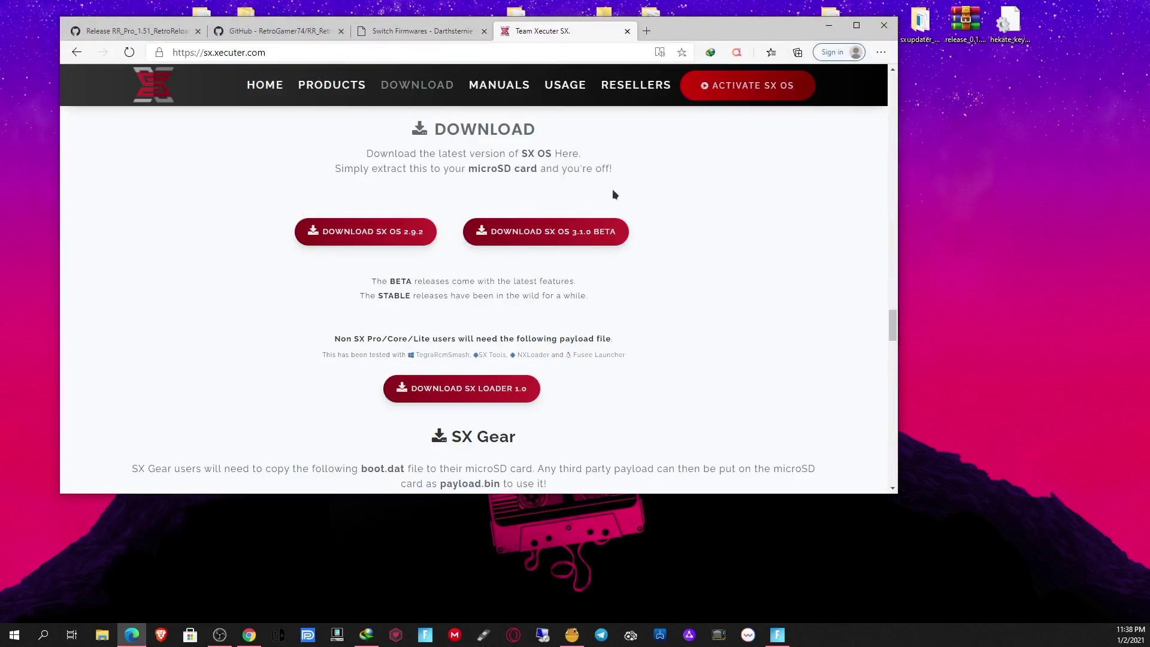
{"action": "left_click", "coordinate": [605, 232]}
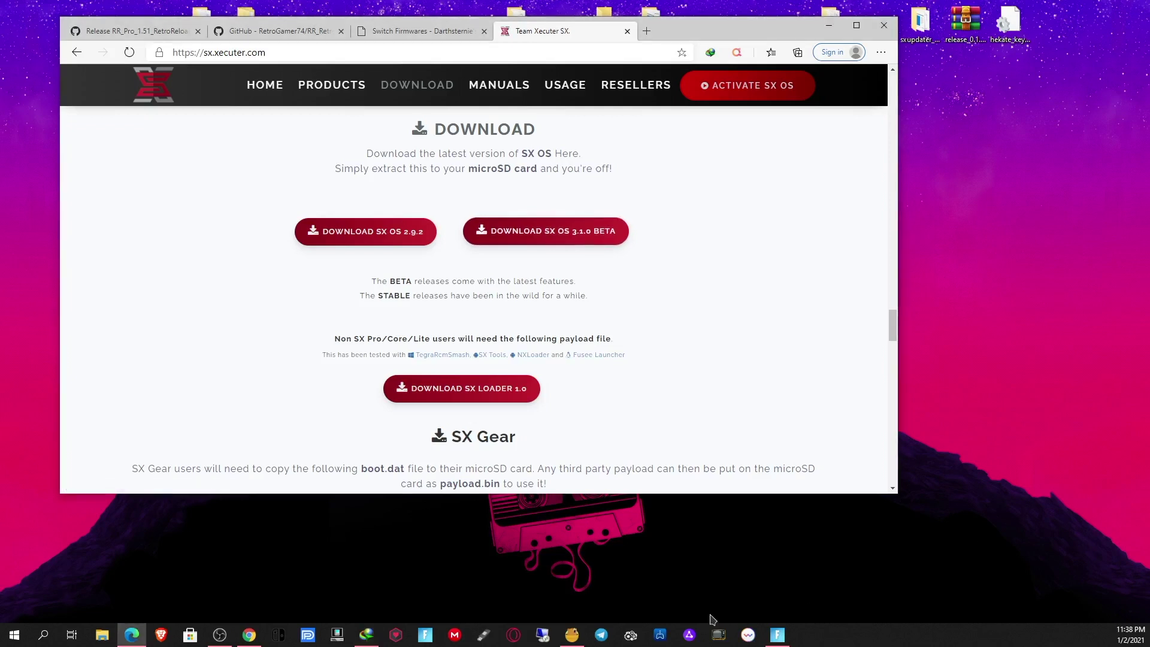
{"action": "left_click", "coordinate": [102, 634]}
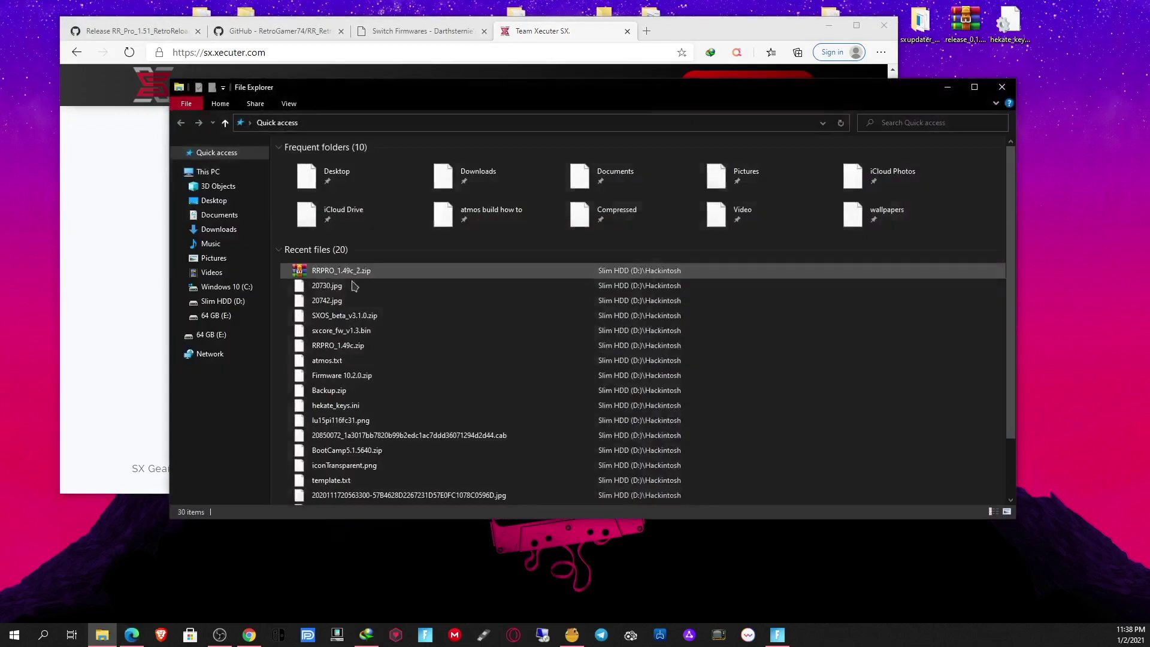
{"action": "double_click", "coordinate": [853, 273]}
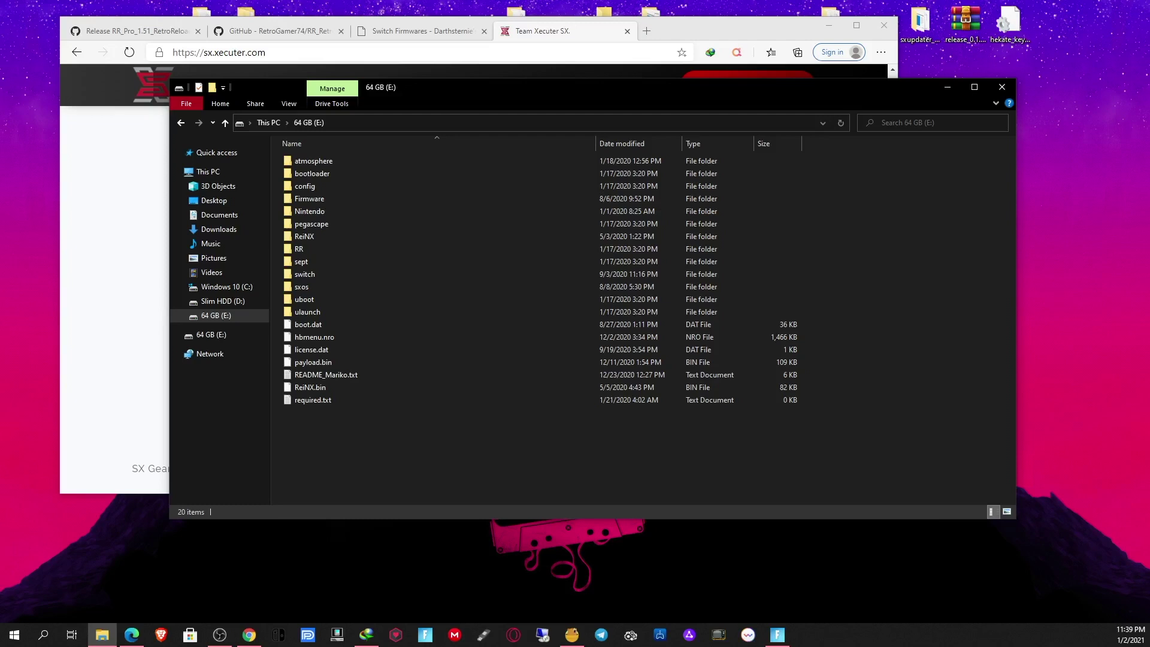
Open SXOS_beta_v3.1.0.zip from IDM and copy its boot.dat onto 64 GB (E:), replacing the old one
{"action": "key", "text": "alt+Tab"}
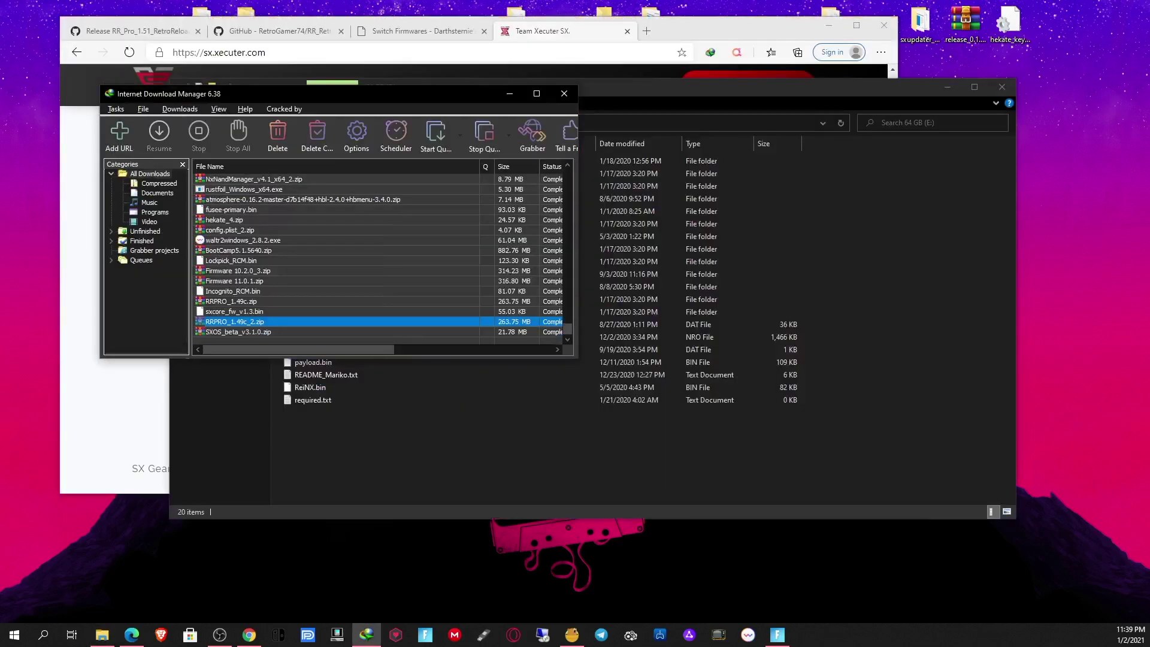
{"action": "right_click", "coordinate": [245, 332]}
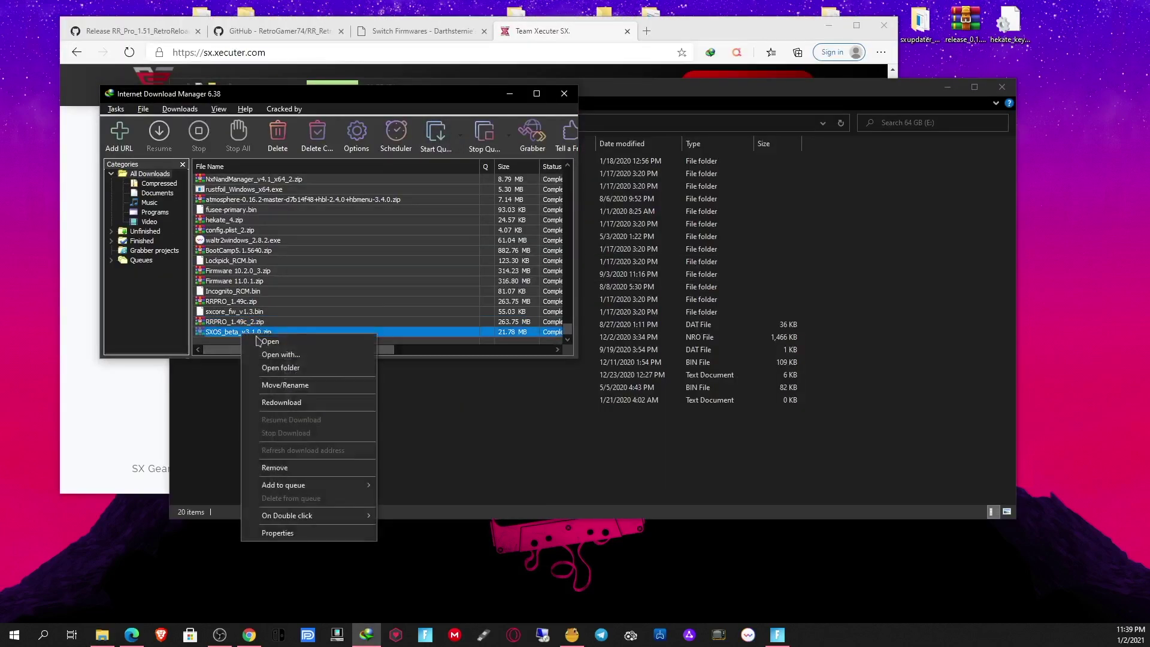
{"action": "left_click", "coordinate": [259, 342]}
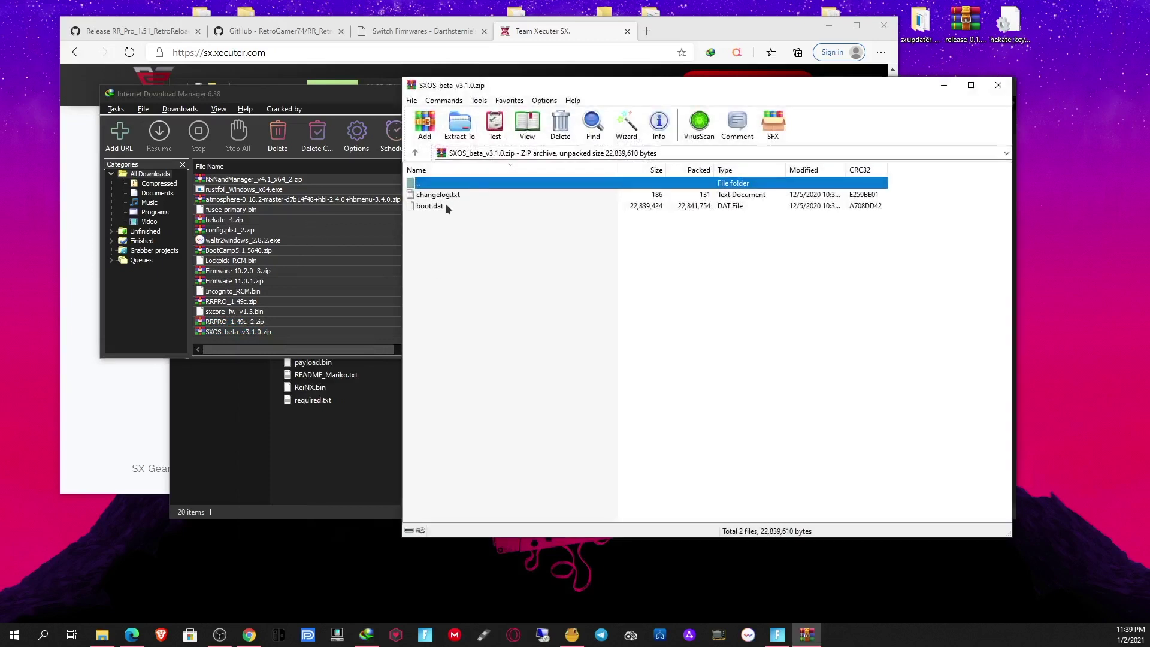
{"action": "left_click_drag", "start_coordinate": [445, 207], "coordinate": [331, 463]}
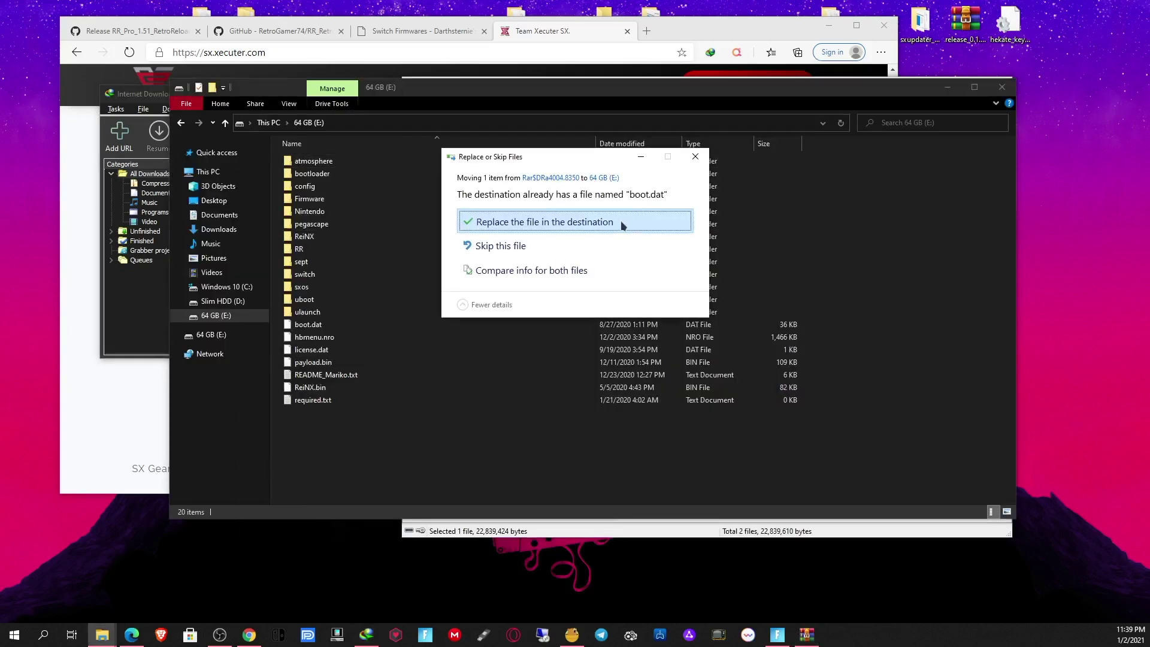
{"action": "left_click", "coordinate": [621, 220]}
Open the archive's changelog.txt to read the firmware 11.0 support notes
{"action": "left_click", "coordinate": [839, 534]}
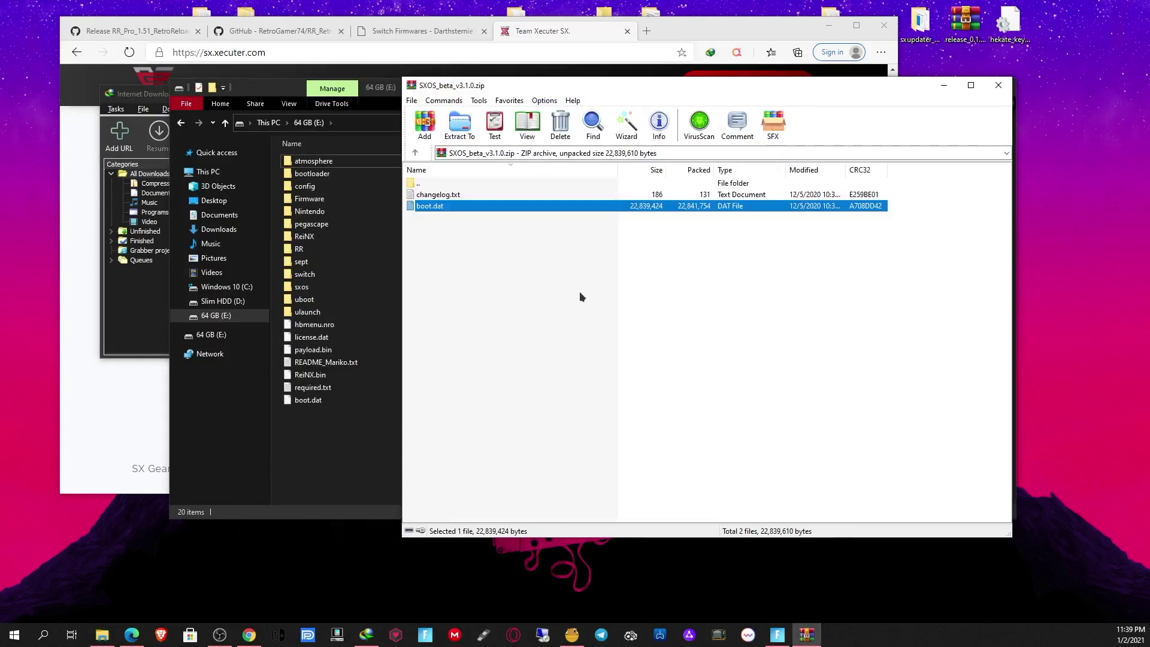
{"action": "double_click", "coordinate": [468, 195]}
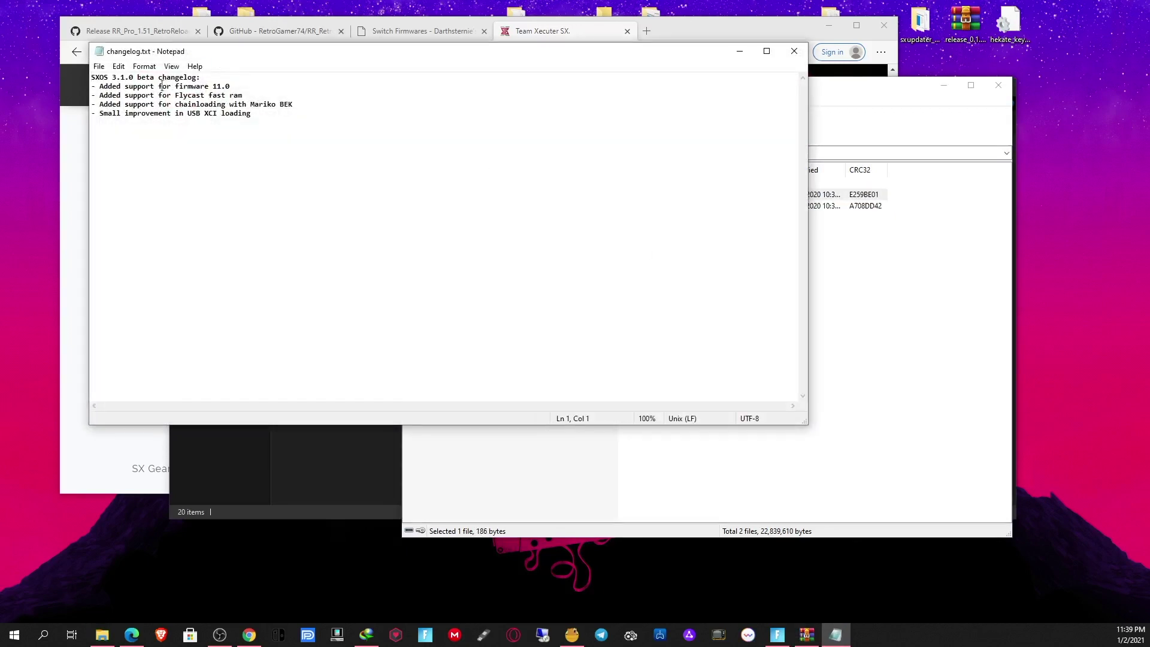
{"action": "left_click", "coordinate": [444, 179]}
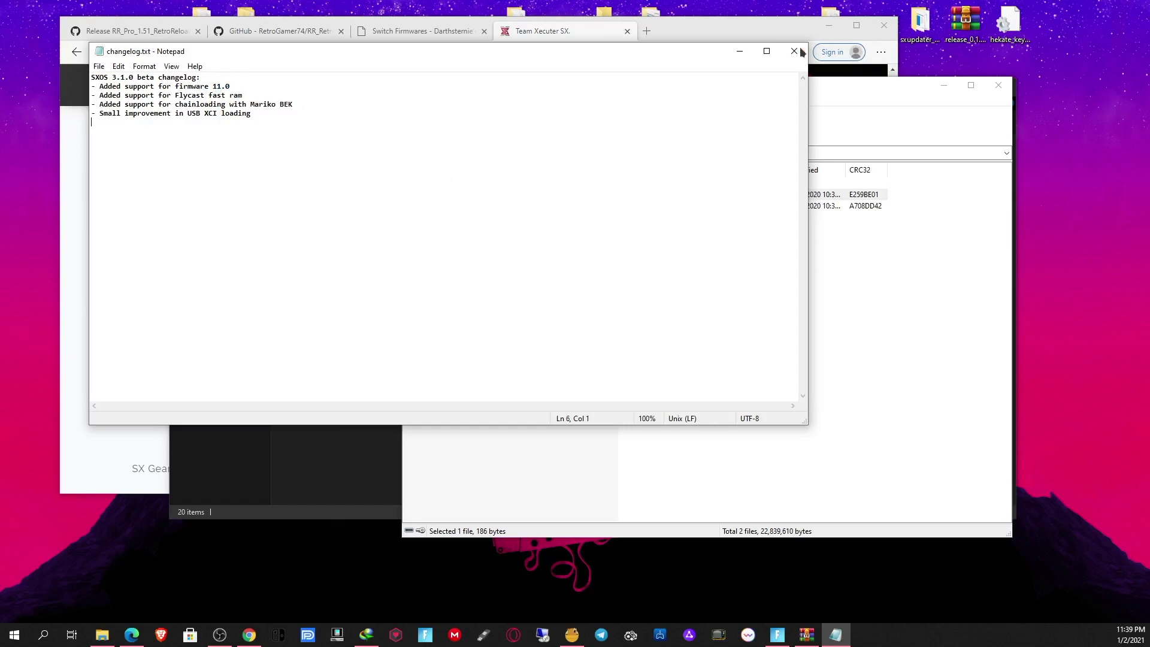